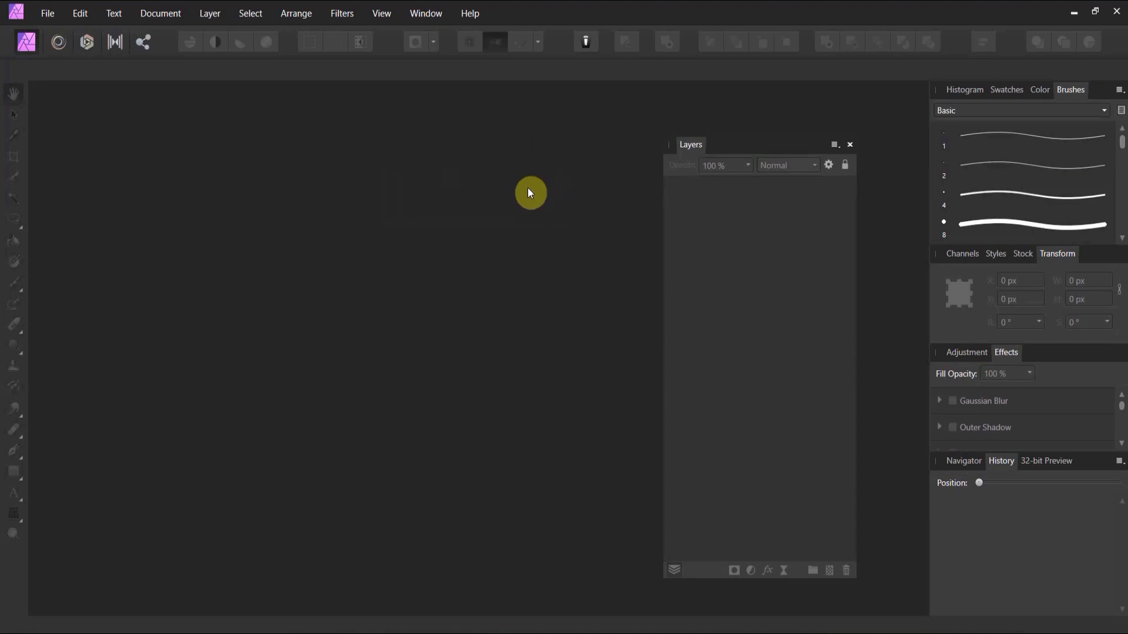
Create a new 1500 × 1000 px document and move the floating Layers panel off the canvas.
{"action": "left_click", "coordinate": [51, 13]}
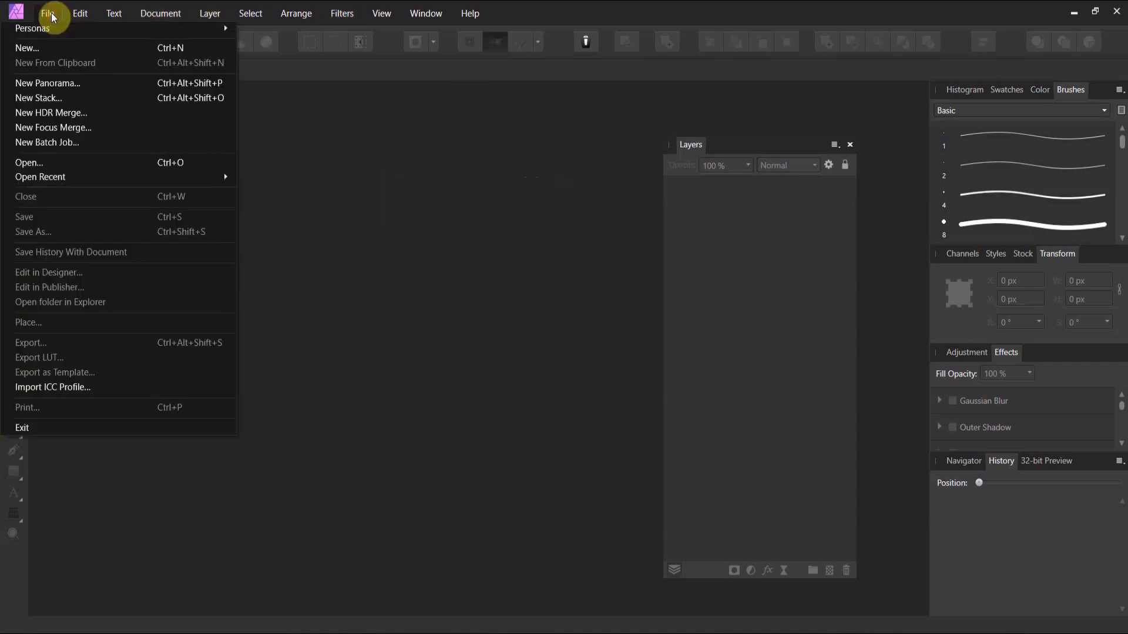
{"action": "left_click", "coordinate": [57, 47]}
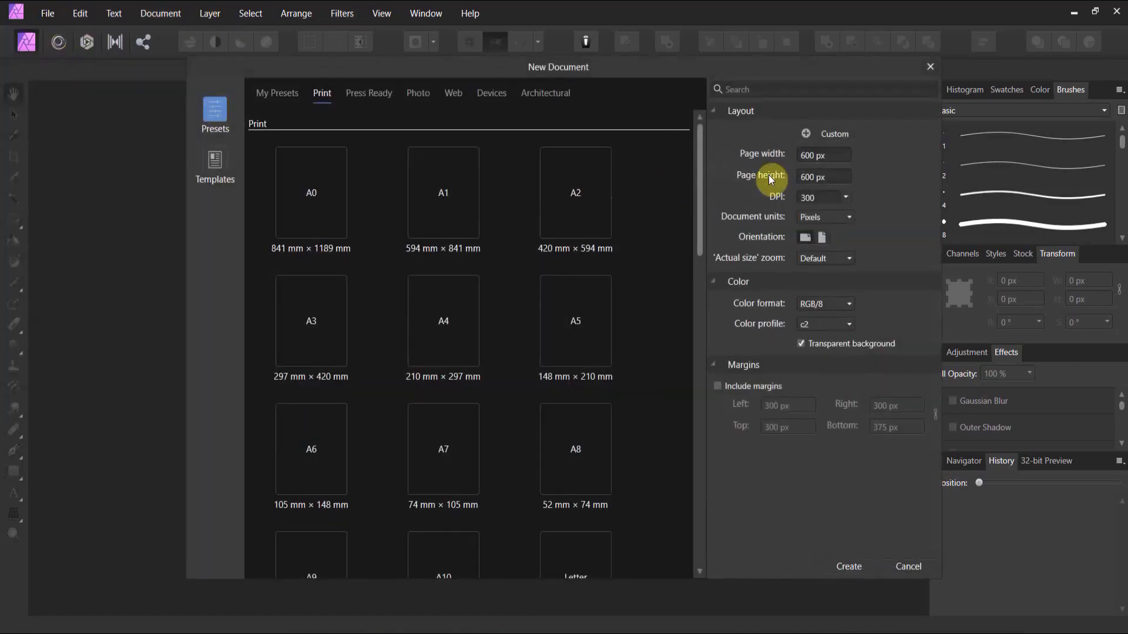
{"action": "left_click", "coordinate": [812, 155]}
{"action": "type", "text": "1500"}
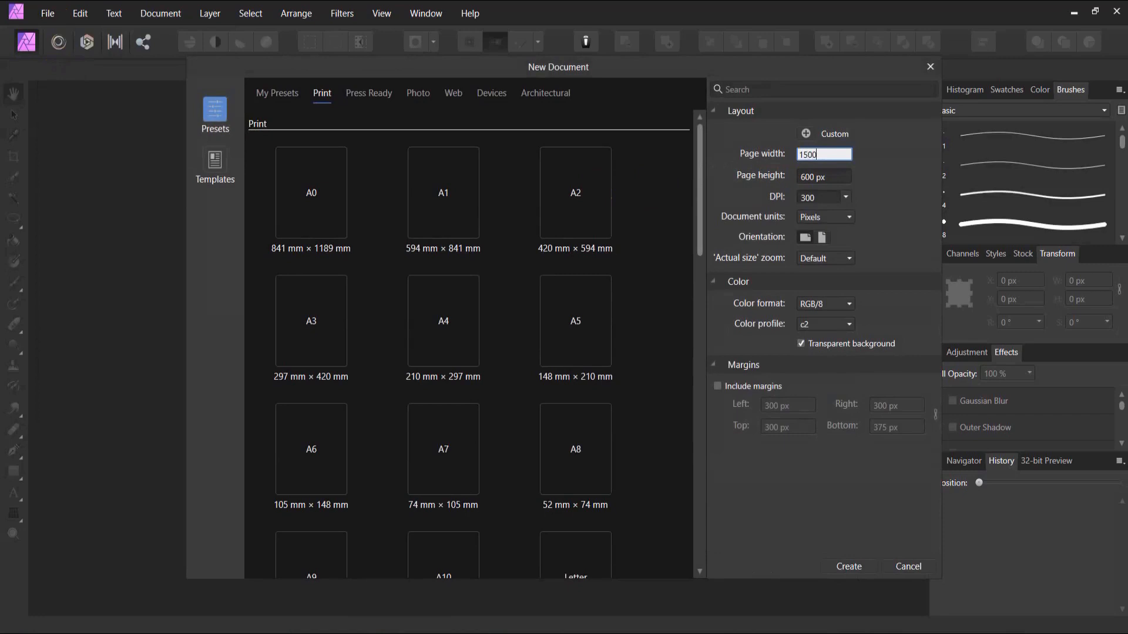
{"action": "left_click", "coordinate": [813, 177]}
{"action": "type", "text": "1000"}
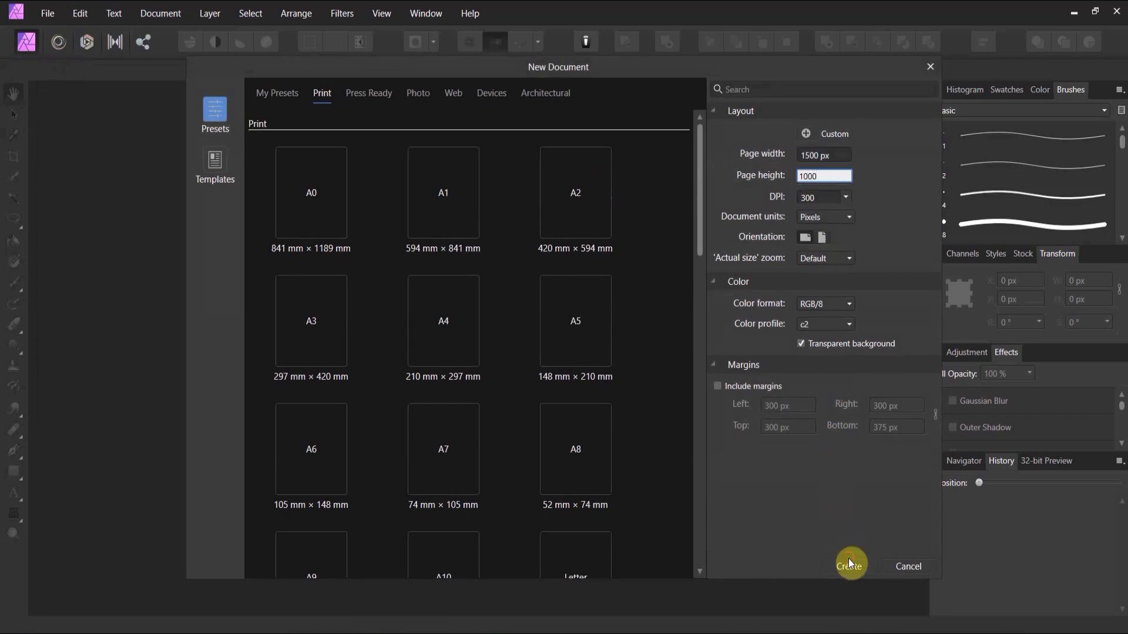
{"action": "left_click", "coordinate": [848, 563]}
{"action": "left_click_drag", "start_coordinate": [781, 148], "coordinate": [905, 157]}
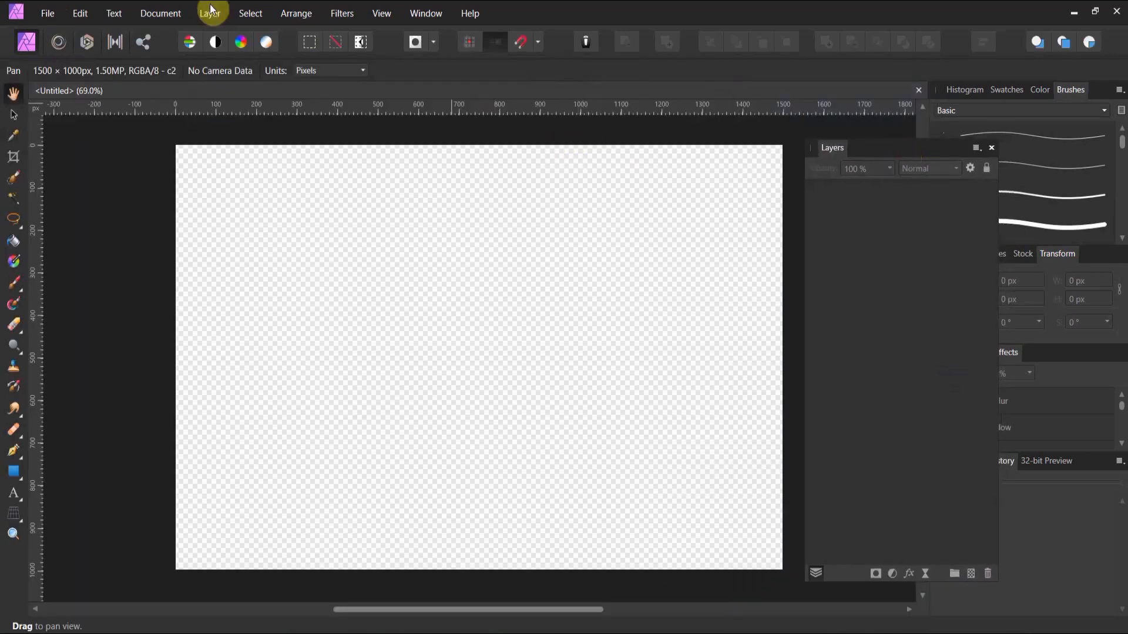
Place the Record Isolate image about 682 px wide, right of the canvas centre, and rotate it to about 90.6°.
{"action": "left_click", "coordinate": [46, 12]}
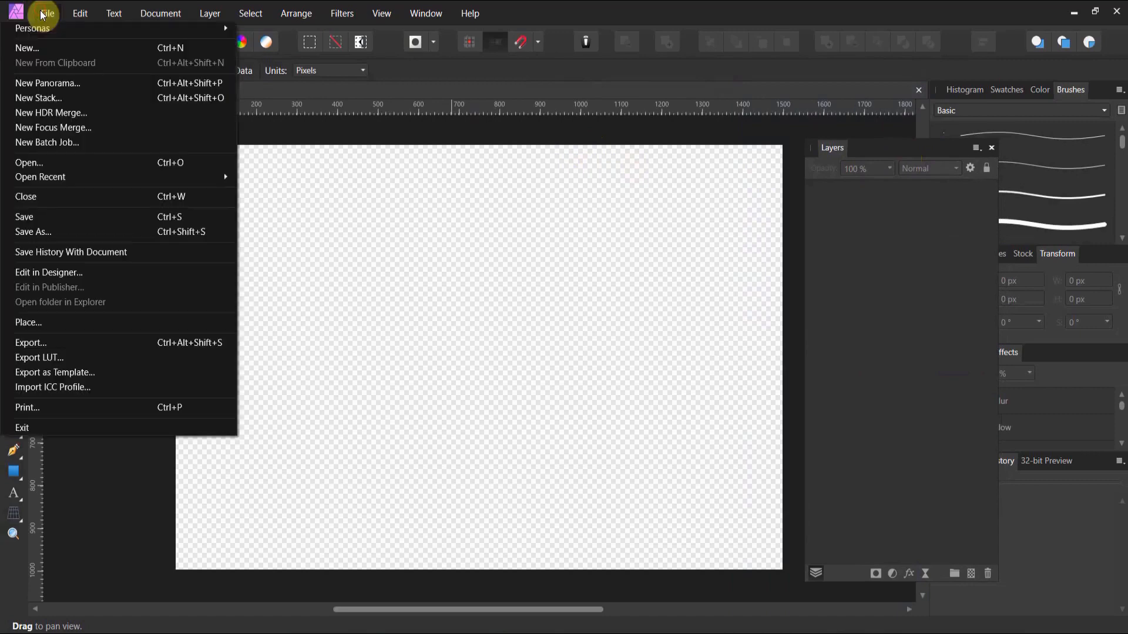
{"action": "left_click", "coordinate": [66, 325]}
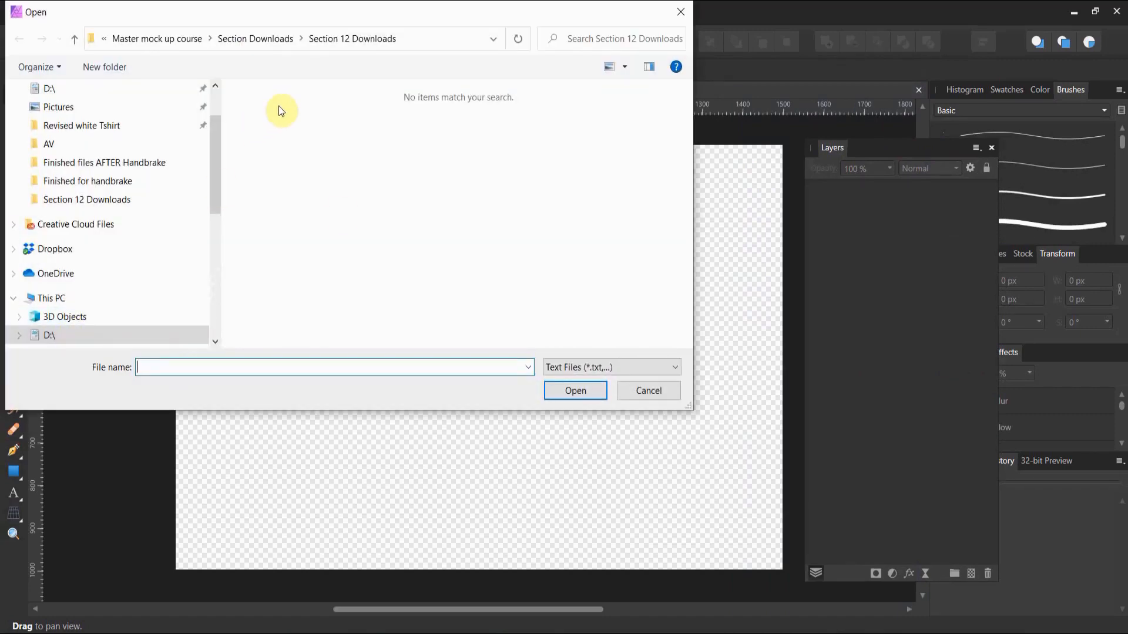
{"action": "left_click", "coordinate": [575, 367]}
{"action": "left_click", "coordinate": [581, 615]}
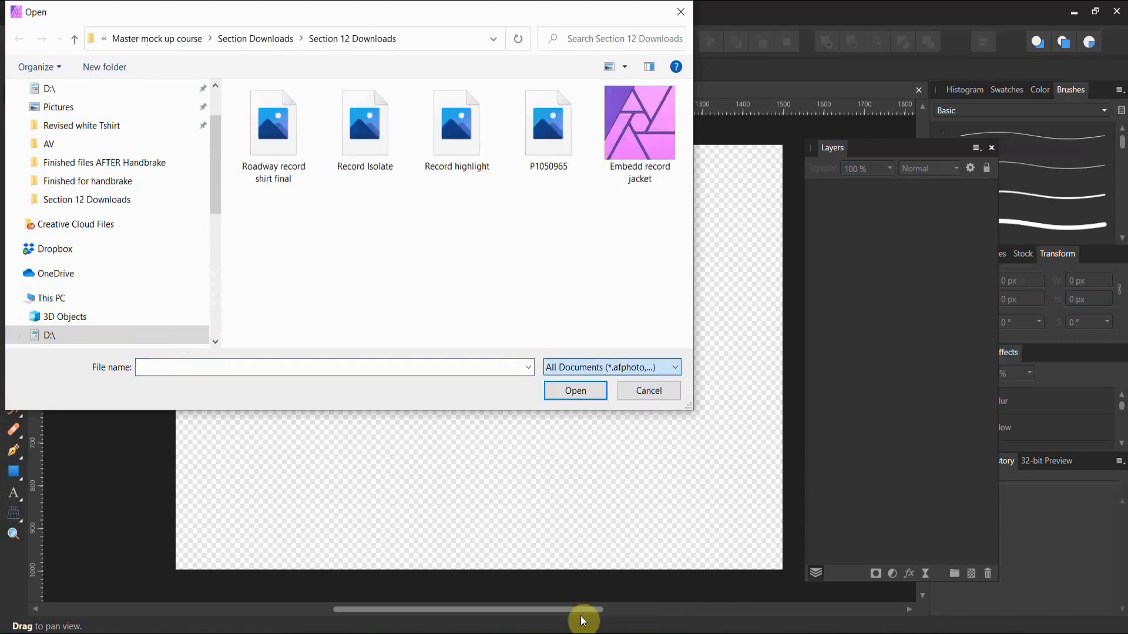
{"action": "double_click", "coordinate": [555, 130]}
{"action": "left_click_drag", "start_coordinate": [417, 267], "coordinate": [678, 490]}
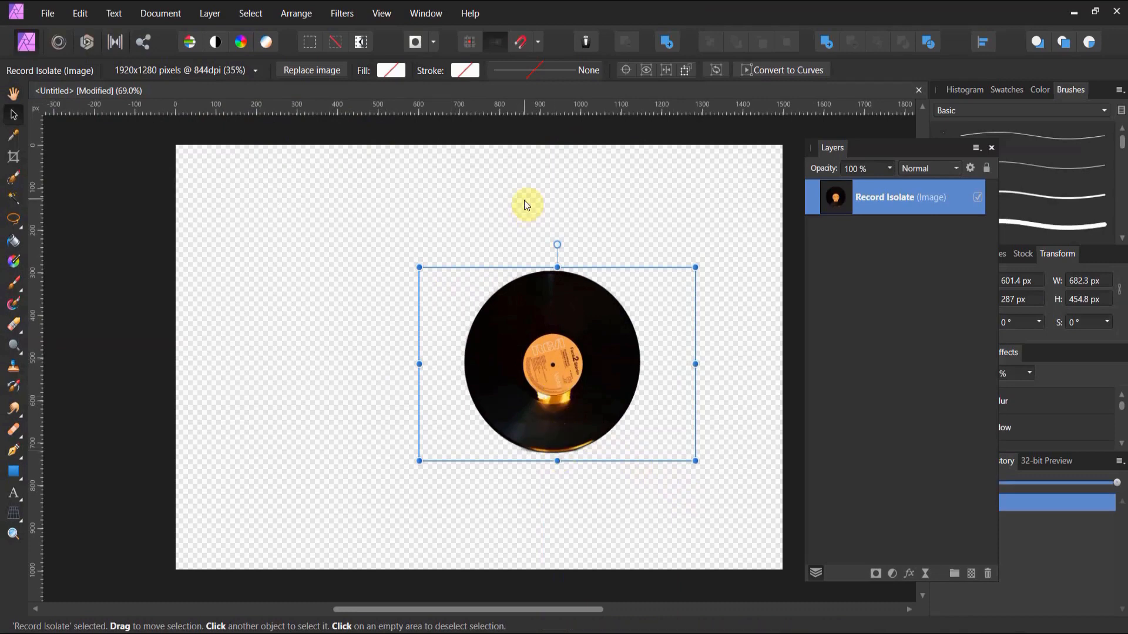
{"action": "left_click_drag", "start_coordinate": [557, 242], "coordinate": [502, 363]}
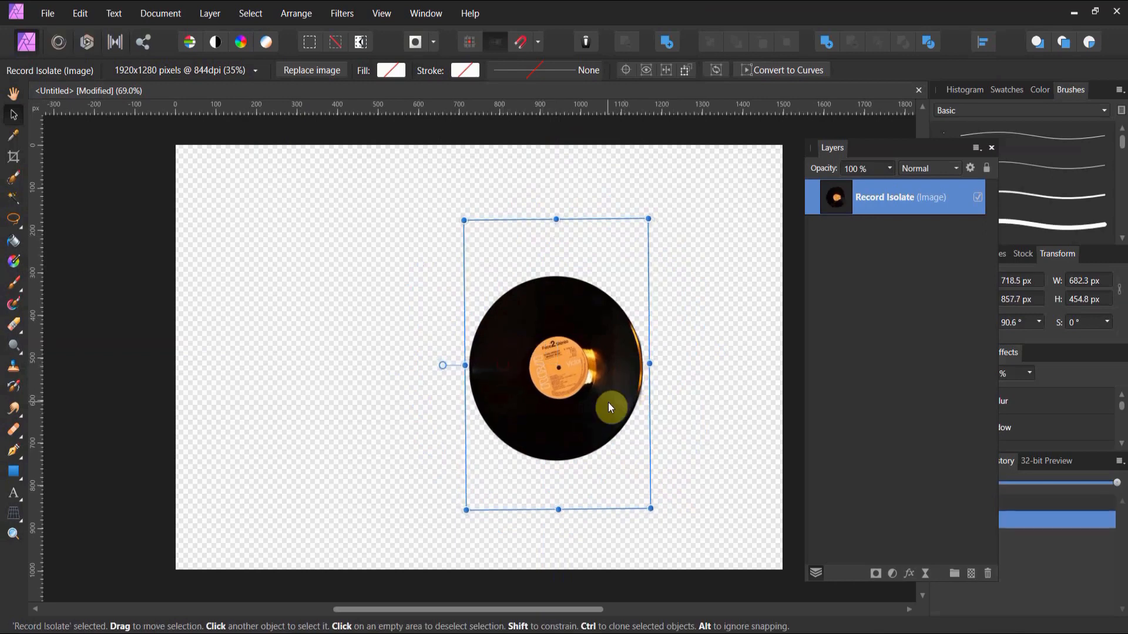
{"action": "left_click", "coordinate": [718, 394]}
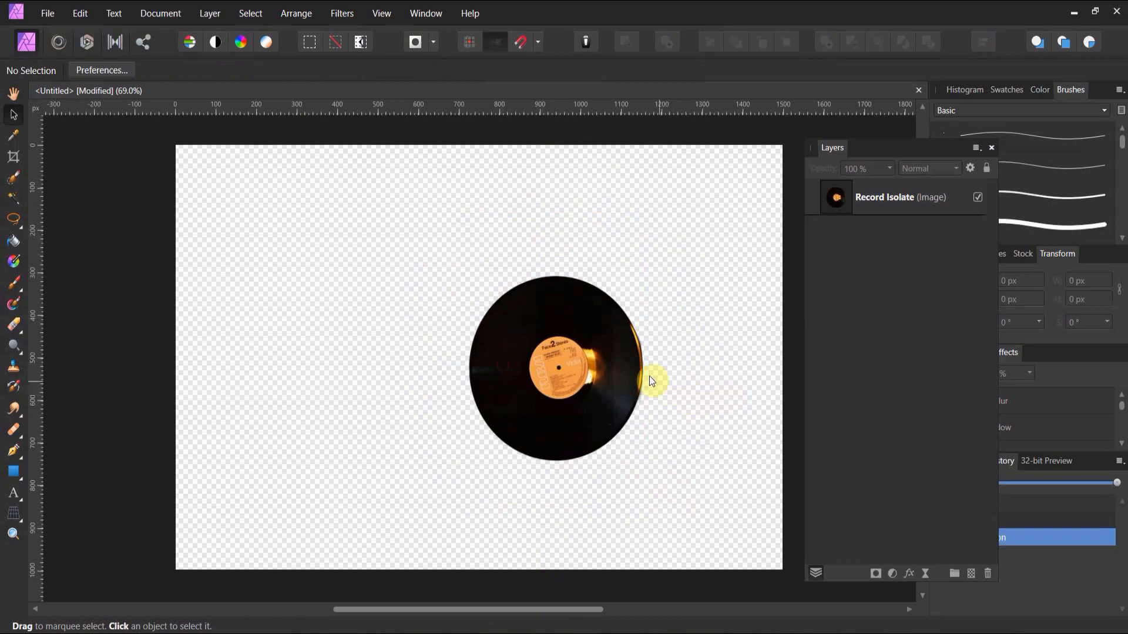
Place the Record highlight image about 162 px wide over the record's right edge.
{"action": "left_click", "coordinate": [47, 13]}
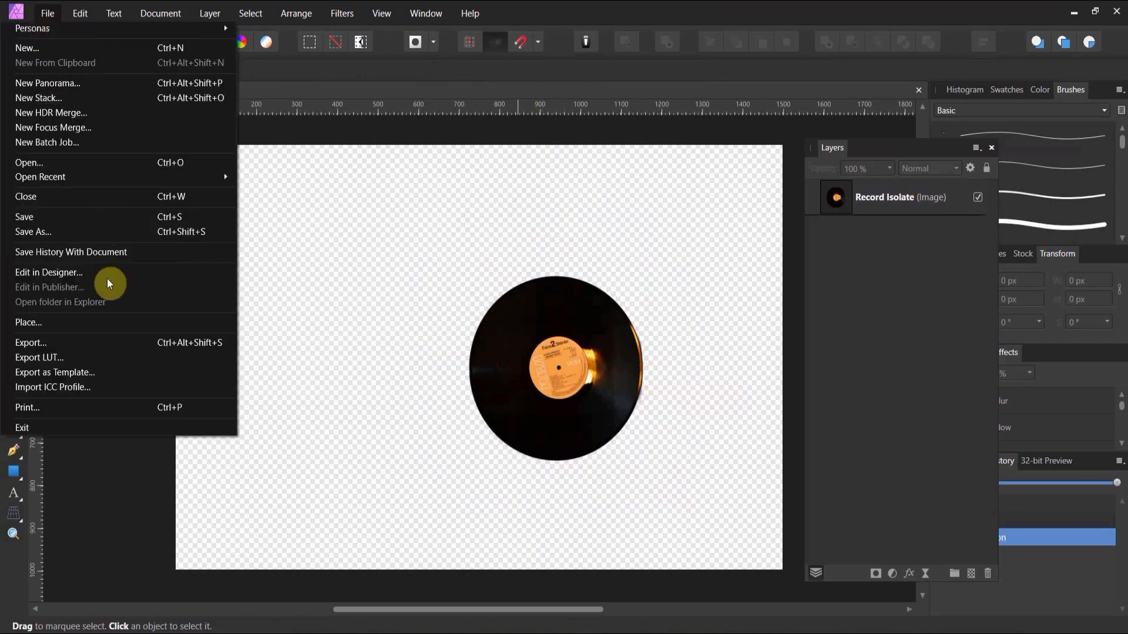
{"action": "left_click", "coordinate": [107, 322]}
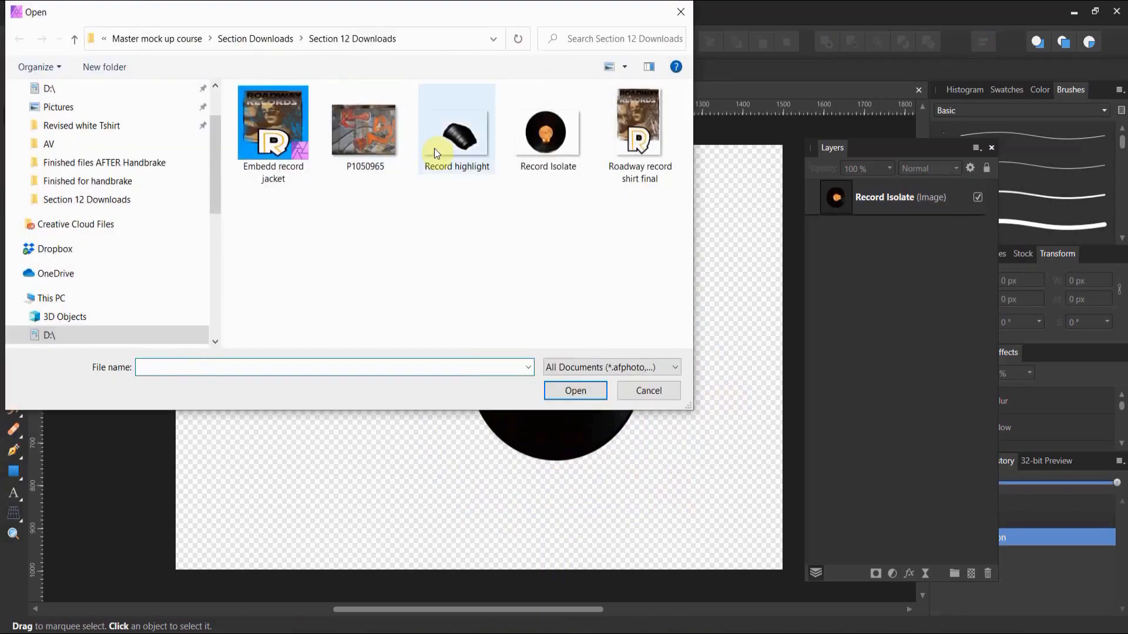
{"action": "double_click", "coordinate": [459, 152]}
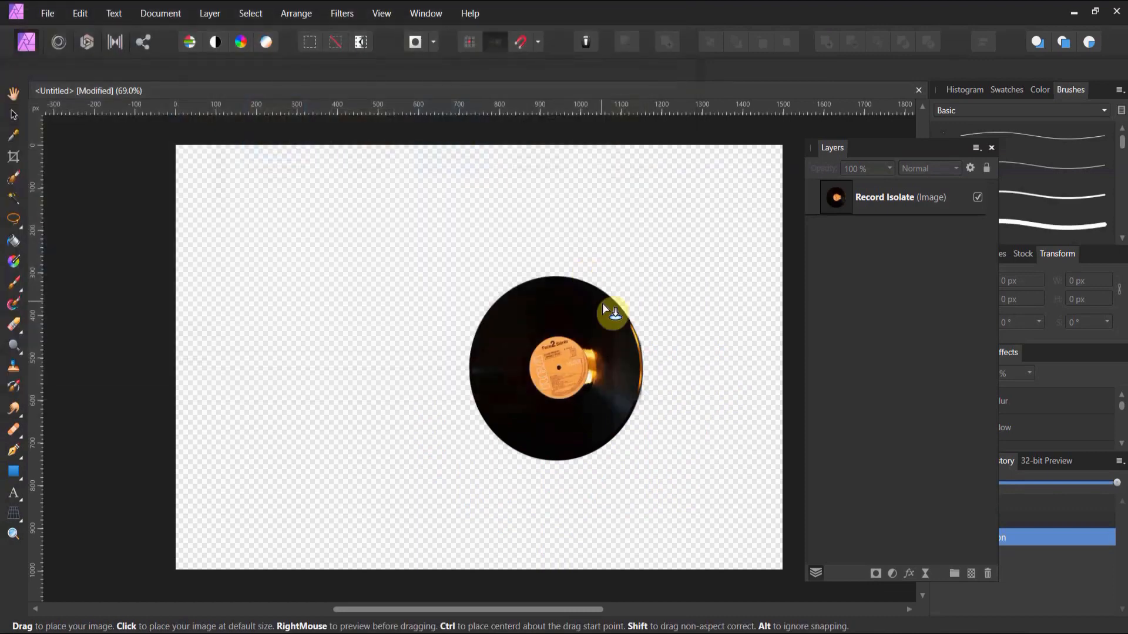
{"action": "left_click_drag", "start_coordinate": [626, 399], "coordinate": [660, 431]}
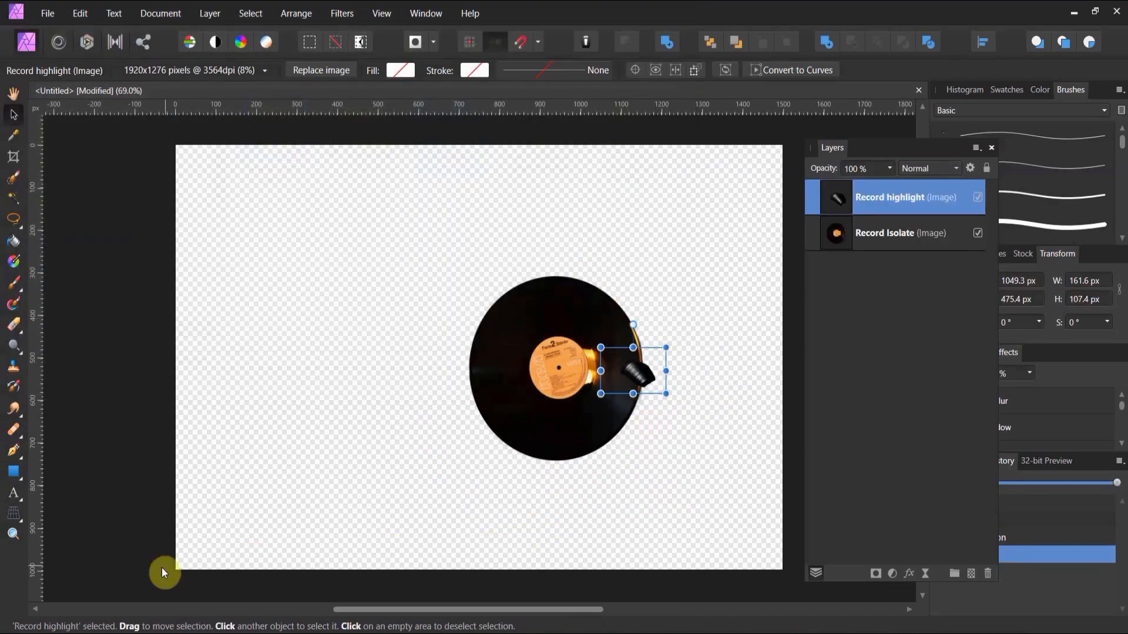
Rotate the highlight to about -125°, enlarge it to about 183 px wide, and position it between the record's label and right edge.
{"action": "left_click", "coordinate": [12, 533]}
{"action": "left_click_drag", "start_coordinate": [645, 410], "coordinate": [887, 352]}
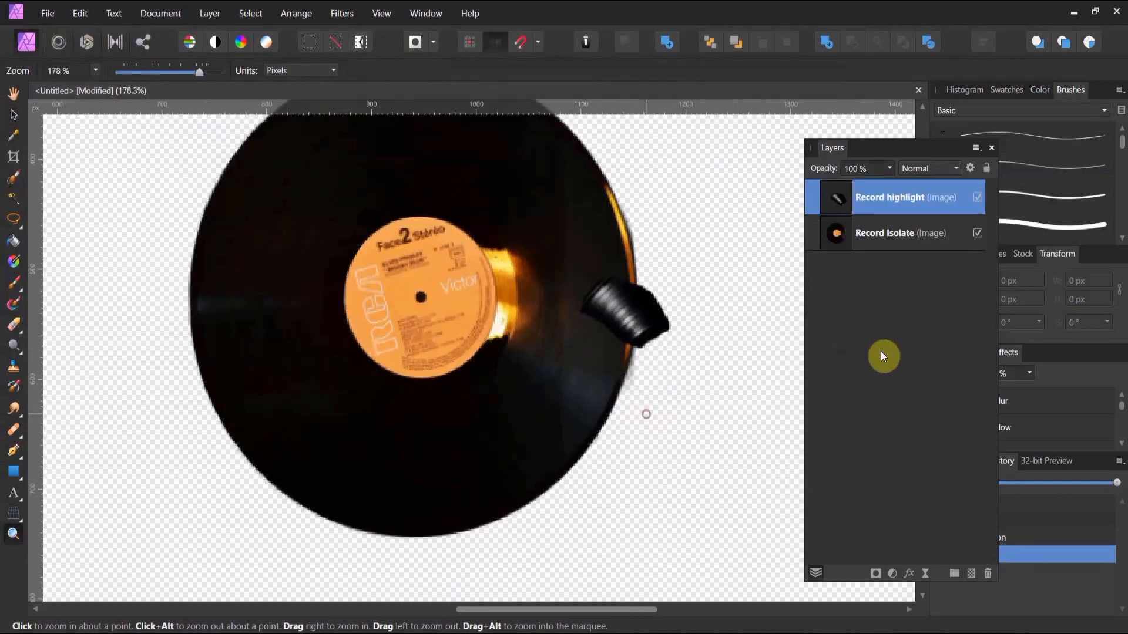
{"action": "left_click", "coordinate": [13, 114]}
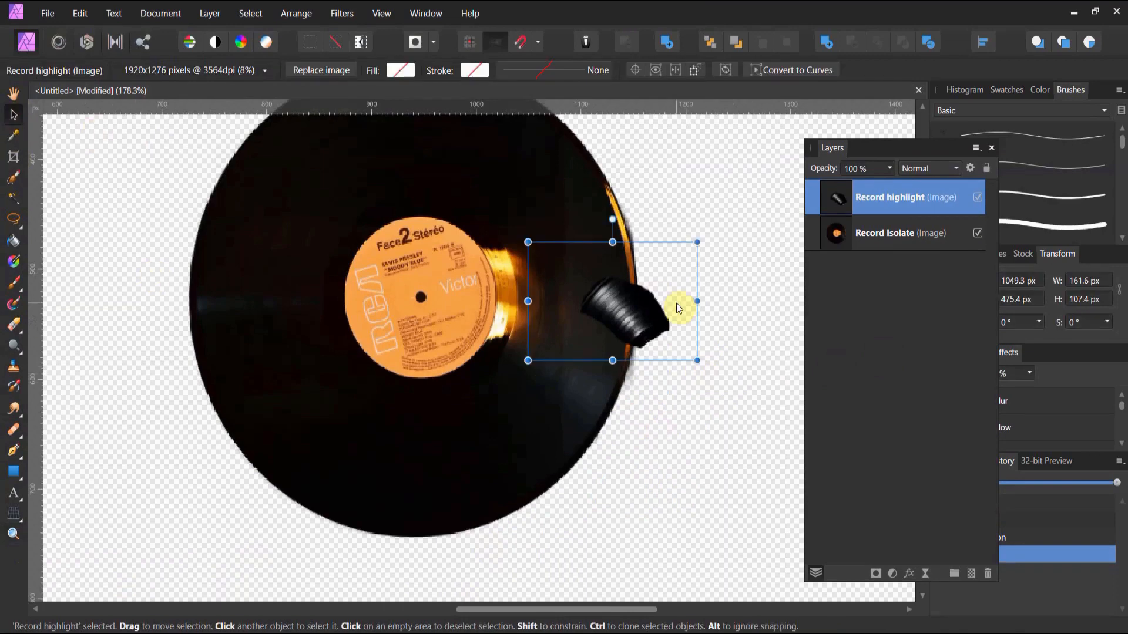
{"action": "left_click_drag", "start_coordinate": [612, 221], "coordinate": [675, 362]}
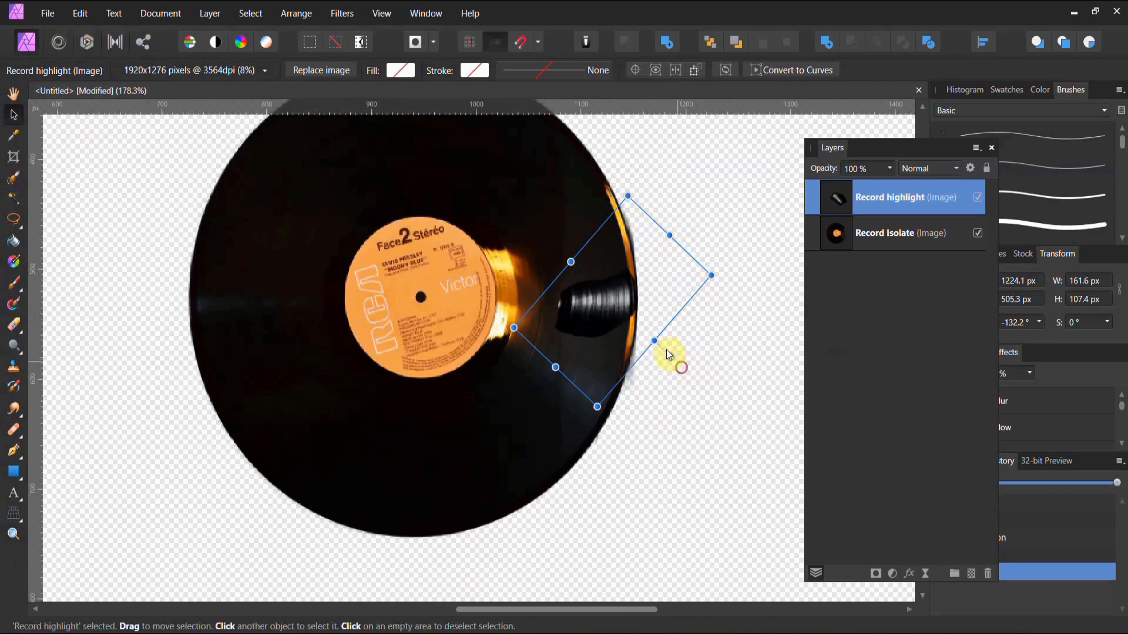
{"action": "left_click_drag", "start_coordinate": [592, 308], "coordinate": [567, 284]}
{"action": "left_click_drag", "start_coordinate": [647, 322], "coordinate": [652, 322]}
{"action": "left_click_drag", "start_coordinate": [683, 239], "coordinate": [702, 226]}
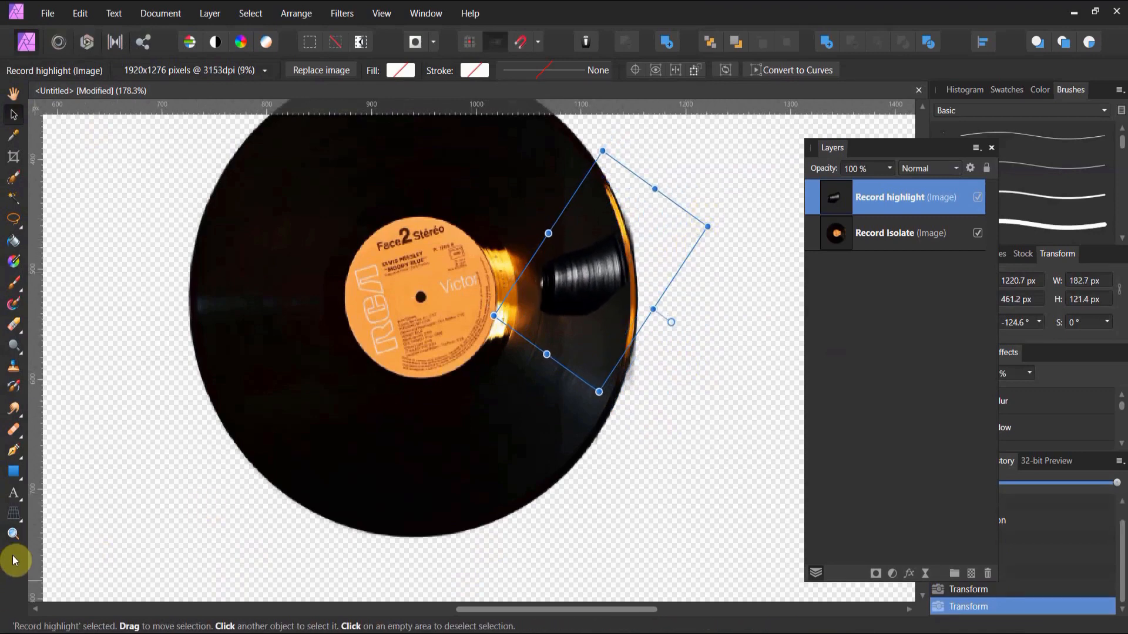
Set the Record highlight layer's blend mode to Lighten.
{"action": "left_click", "coordinate": [14, 534]}
{"action": "left_click", "coordinate": [594, 280]}
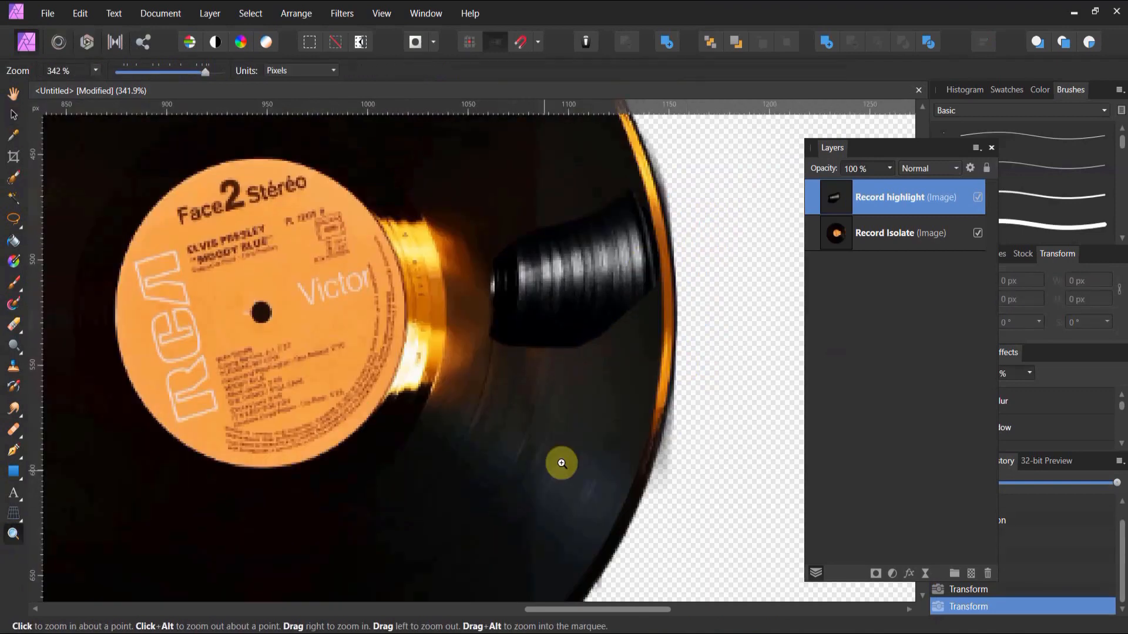
{"action": "left_click", "coordinate": [918, 170]}
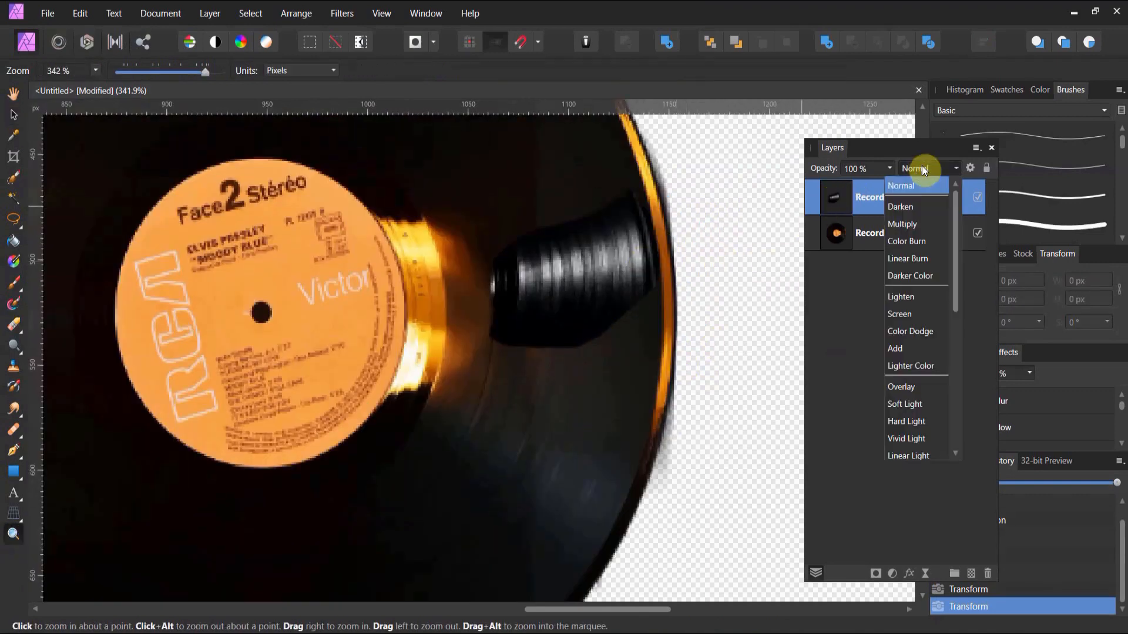
{"action": "left_click", "coordinate": [905, 298]}
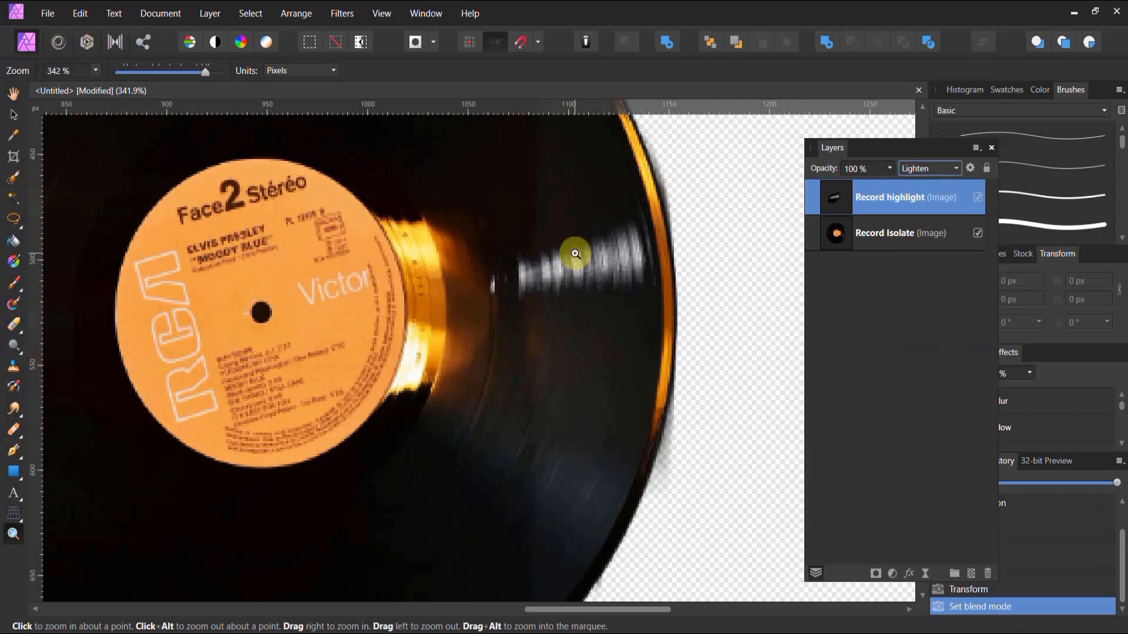
Brighten the reflection on the lower right of the Record Isolate layer with the Dodge Brush at 25% flow.
{"action": "left_click", "coordinate": [832, 235]}
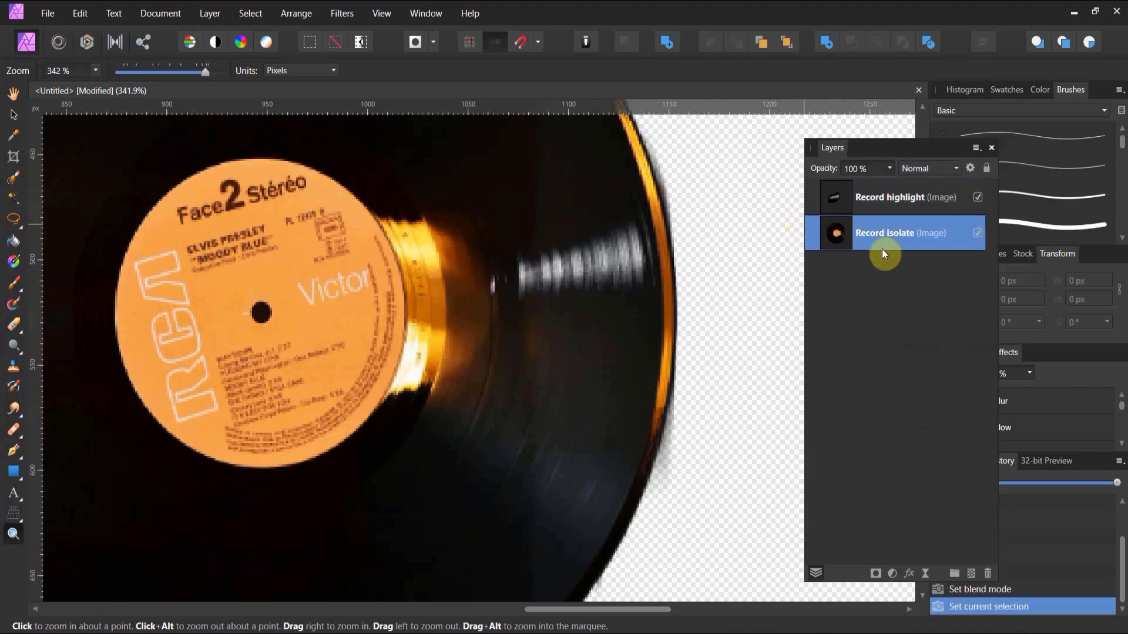
{"action": "left_click", "coordinate": [18, 349]}
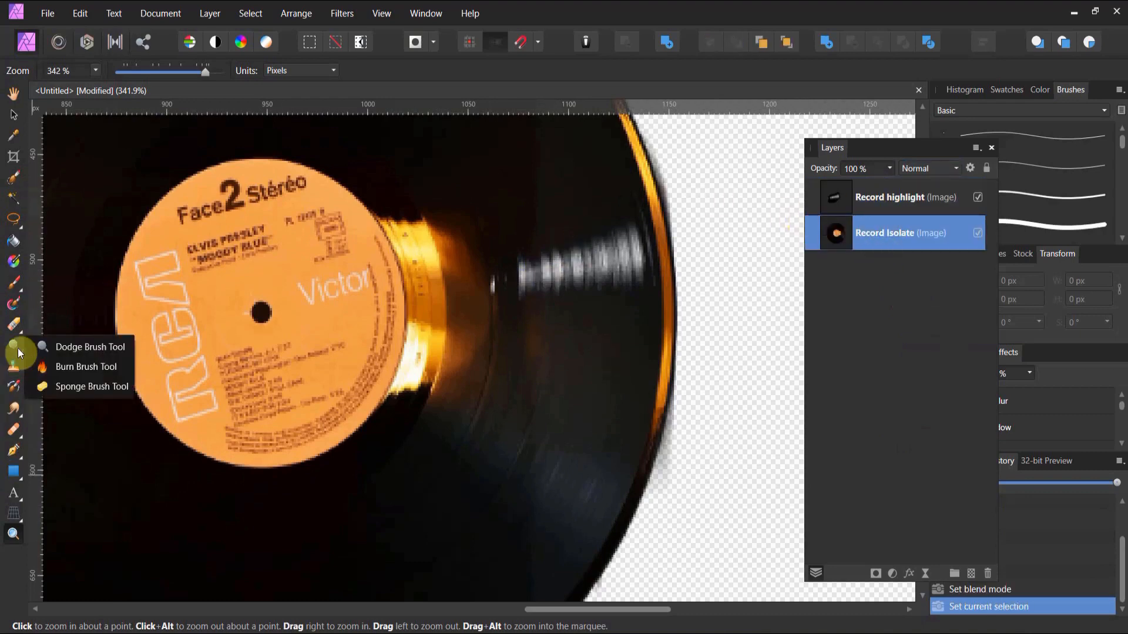
{"action": "left_click", "coordinate": [36, 346]}
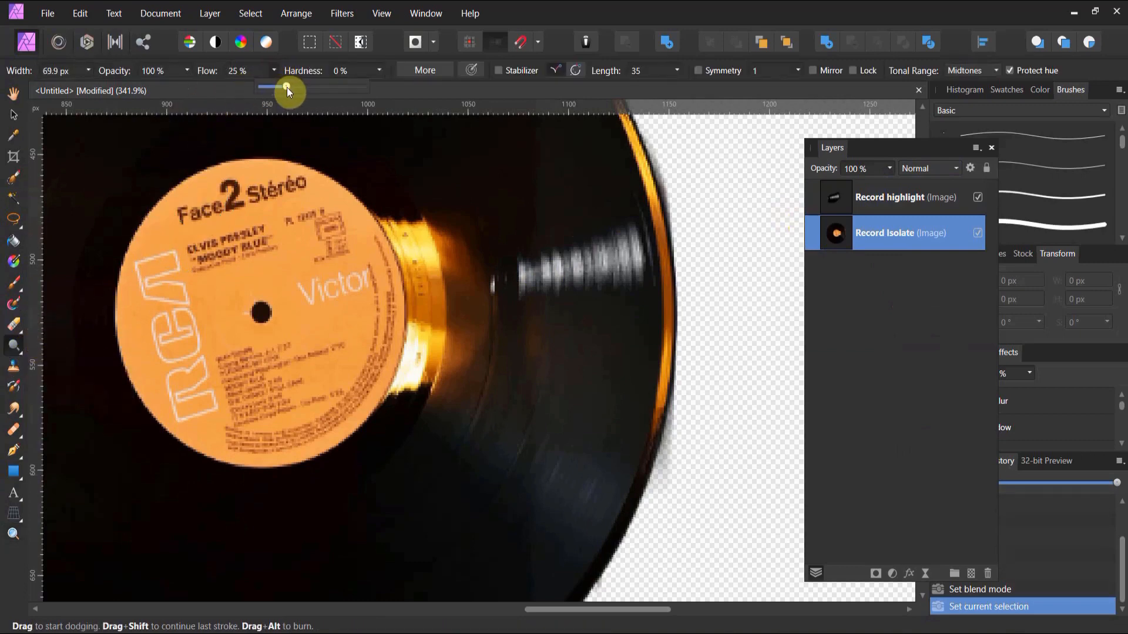
{"action": "left_click_drag", "start_coordinate": [562, 468], "coordinate": [546, 453]}
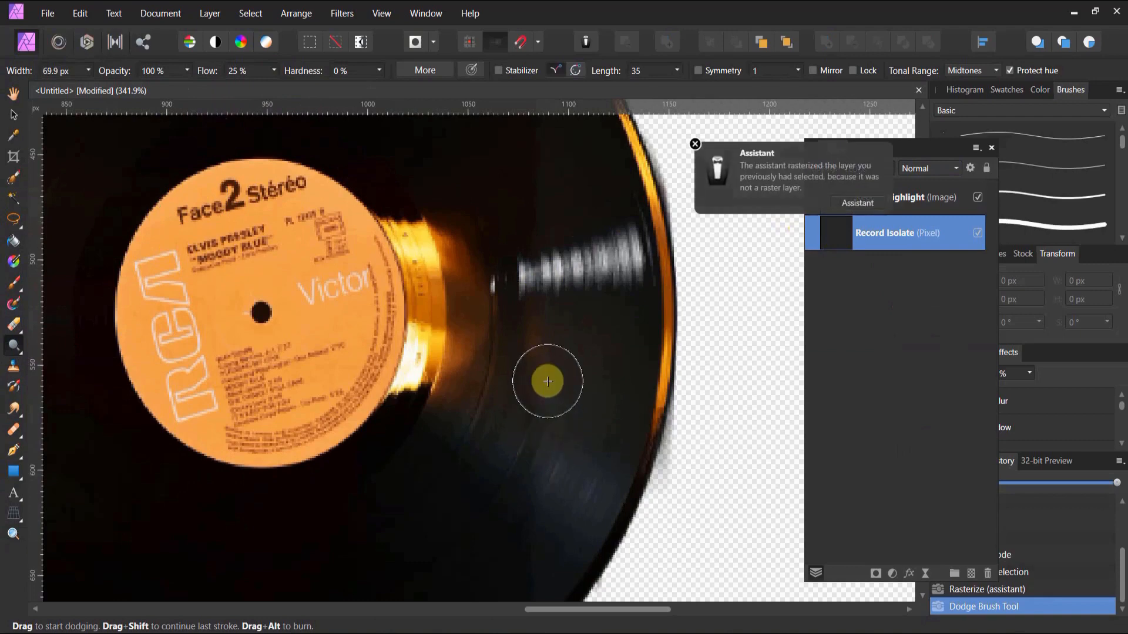
{"action": "left_click_drag", "start_coordinate": [460, 531], "coordinate": [540, 407]}
{"action": "left_click_drag", "start_coordinate": [504, 524], "coordinate": [553, 427]}
{"action": "mouse_move", "coordinate": [479, 546]}
{"action": "left_mouse_down"}
{"action": "mouse_move", "coordinate": [552, 426]}
{"action": "mouse_move", "coordinate": [512, 497]}
{"action": "mouse_move", "coordinate": [550, 460]}
{"action": "mouse_move", "coordinate": [536, 506]}
{"action": "mouse_move", "coordinate": [565, 443]}
{"action": "left_mouse_up"}
{"action": "mouse_move", "coordinate": [561, 505]}
{"action": "left_mouse_down"}
{"action": "mouse_move", "coordinate": [586, 491]}
{"action": "mouse_move", "coordinate": [562, 456]}
{"action": "left_mouse_up"}
{"action": "left_click_drag", "start_coordinate": [451, 460], "coordinate": [473, 423]}
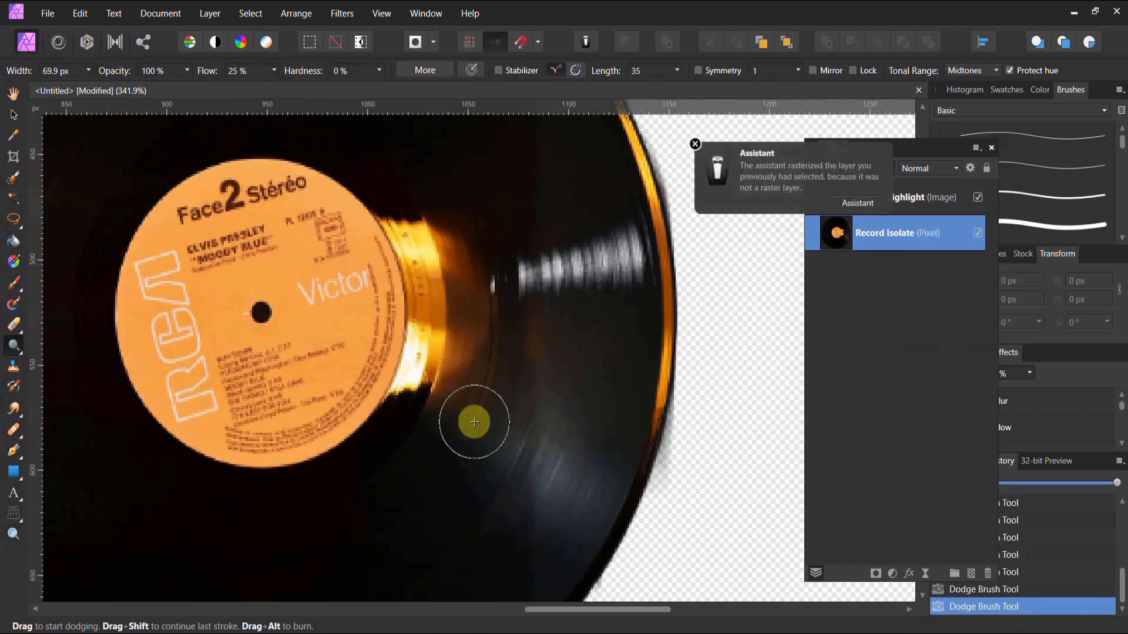
{"action": "left_click_drag", "start_coordinate": [347, 562], "coordinate": [529, 423]}
{"action": "left_click_drag", "start_coordinate": [505, 474], "coordinate": [555, 438]}
{"action": "left_click_drag", "start_coordinate": [458, 587], "coordinate": [541, 453]}
{"action": "left_click_drag", "start_coordinate": [541, 544], "coordinate": [576, 487]}
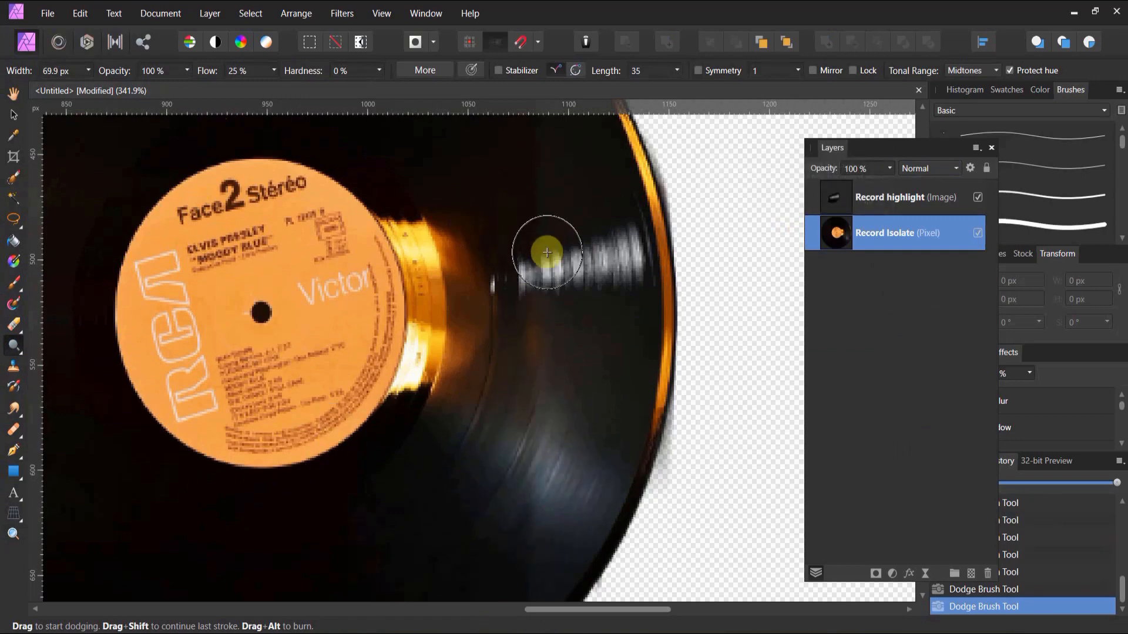
Brighten the streaks on the Record highlight layer with the Dodge Brush.
{"action": "left_click", "coordinate": [834, 202]}
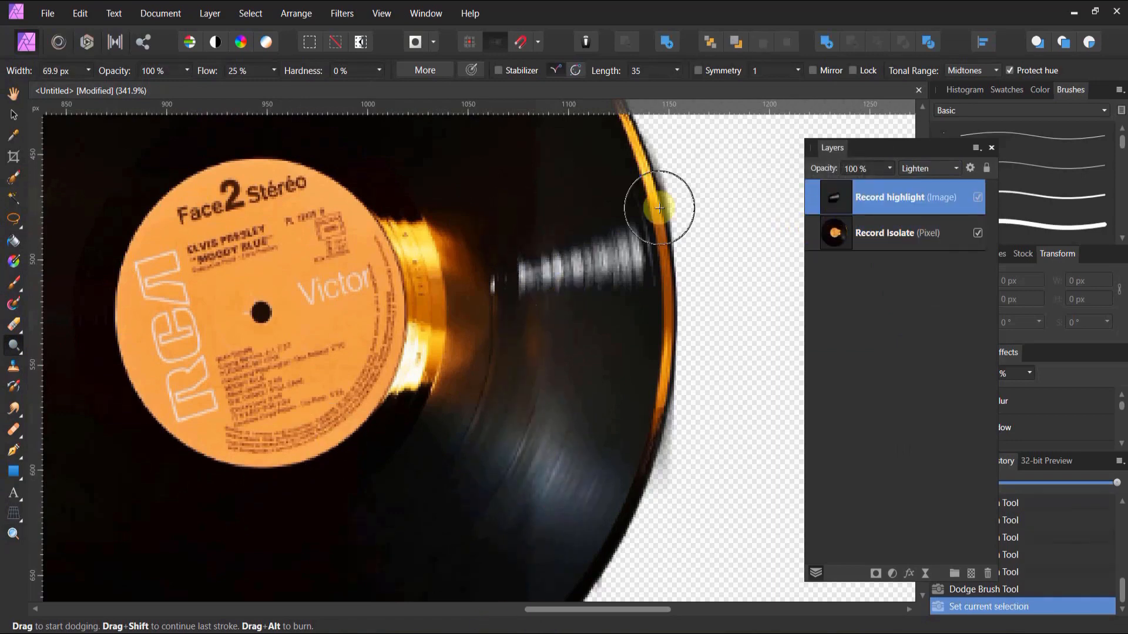
{"action": "left_click_drag", "start_coordinate": [548, 259], "coordinate": [573, 292]}
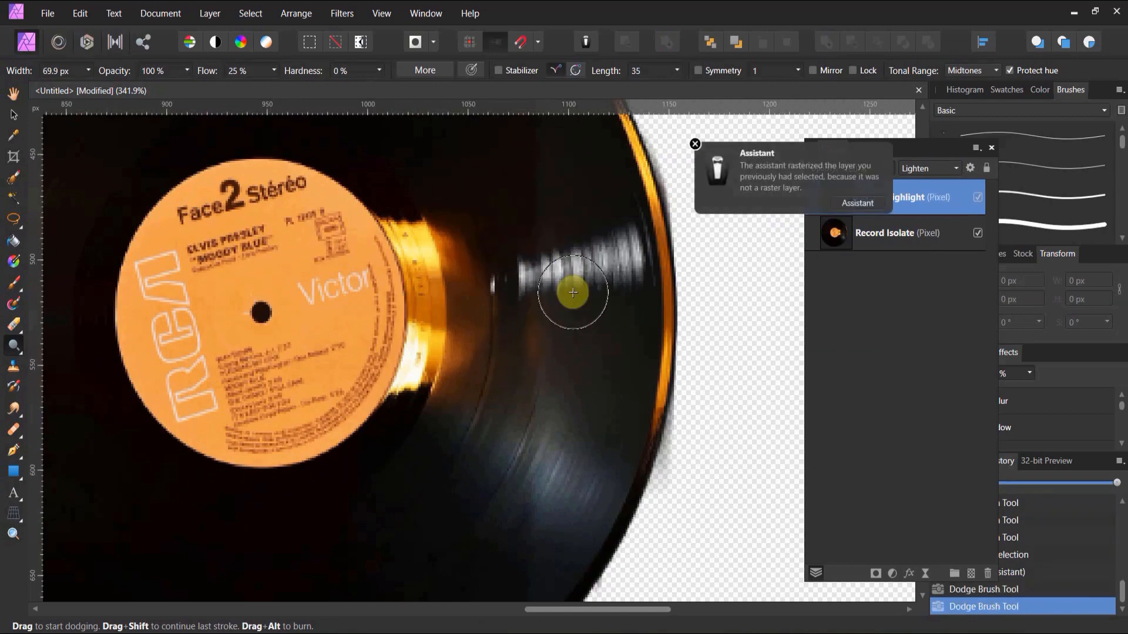
{"action": "left_click", "coordinate": [607, 262]}
{"action": "left_click", "coordinate": [614, 248]}
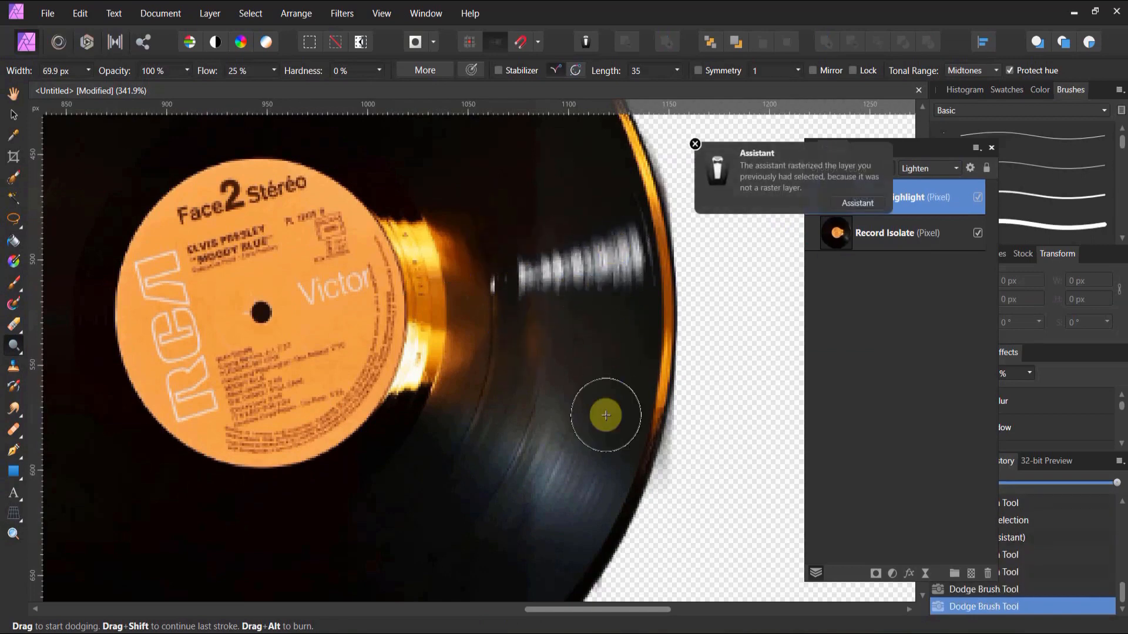
Reduce the Record highlight layer's opacity to 75%.
{"action": "key", "text": "z"}
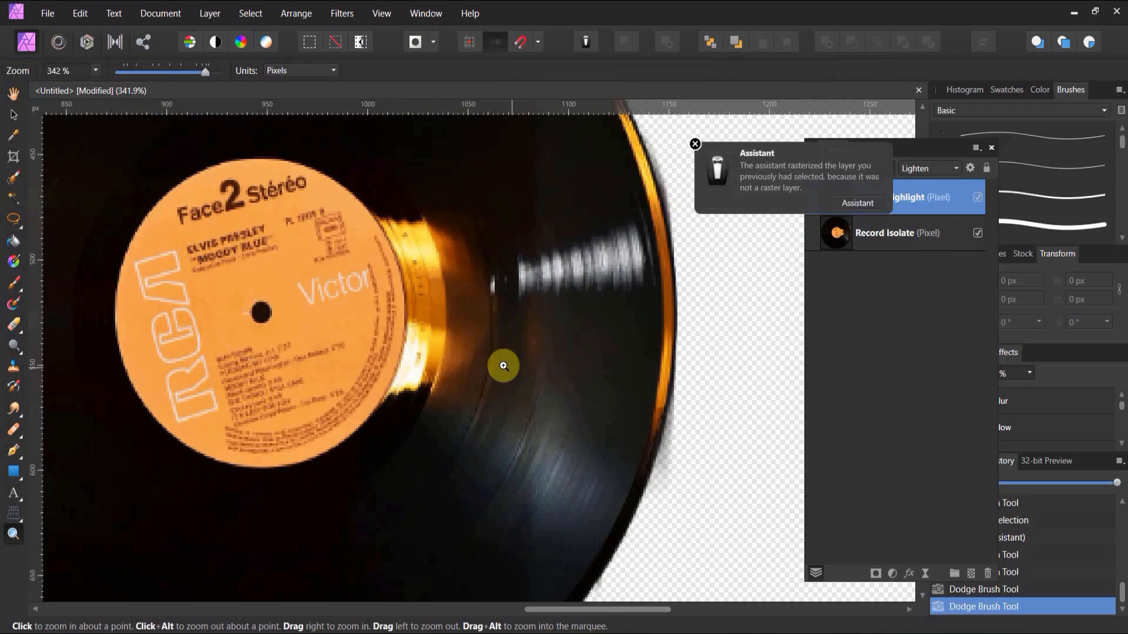
{"action": "left_click", "coordinate": [504, 366], "text": "alt"}
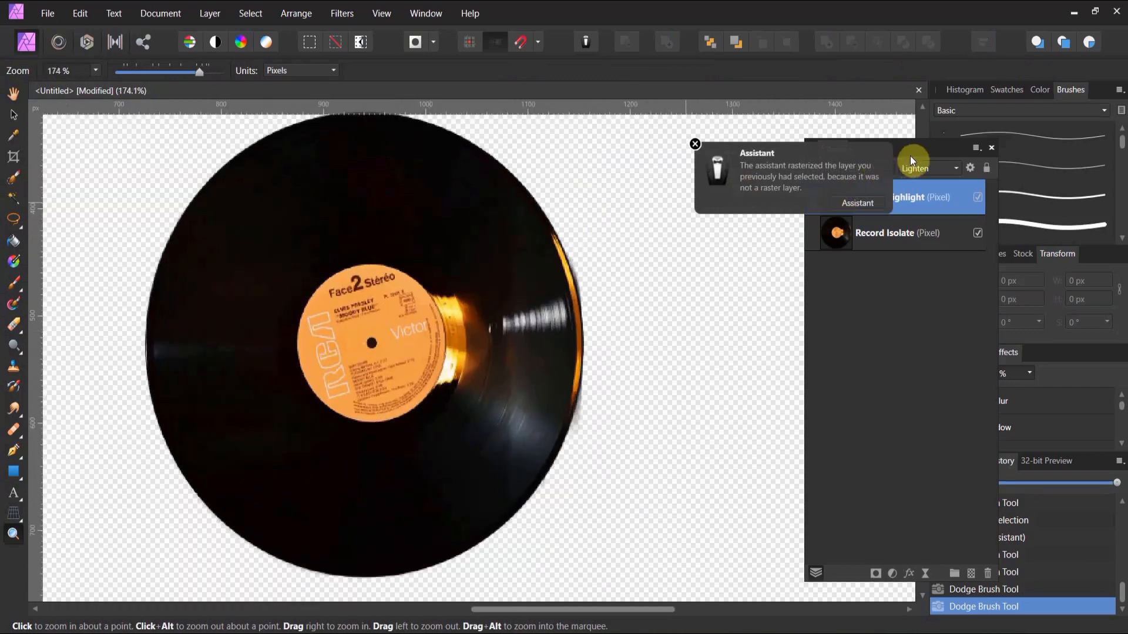
{"action": "left_click", "coordinate": [889, 168]}
{"action": "left_click", "coordinate": [891, 182]}
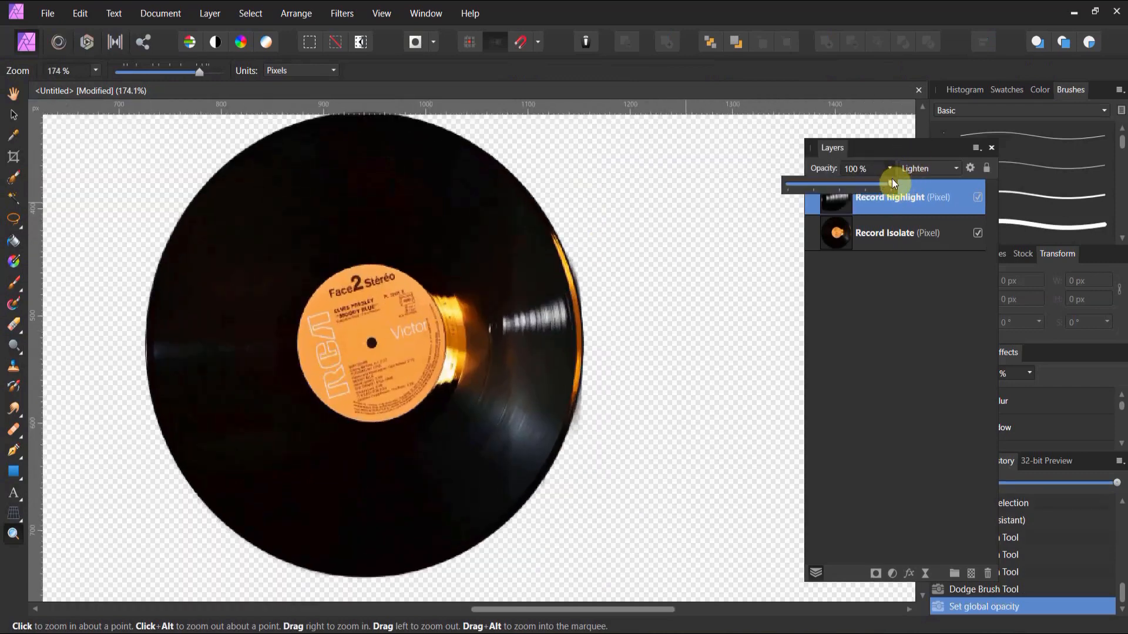
{"action": "left_click_drag", "start_coordinate": [878, 183], "coordinate": [865, 182]}
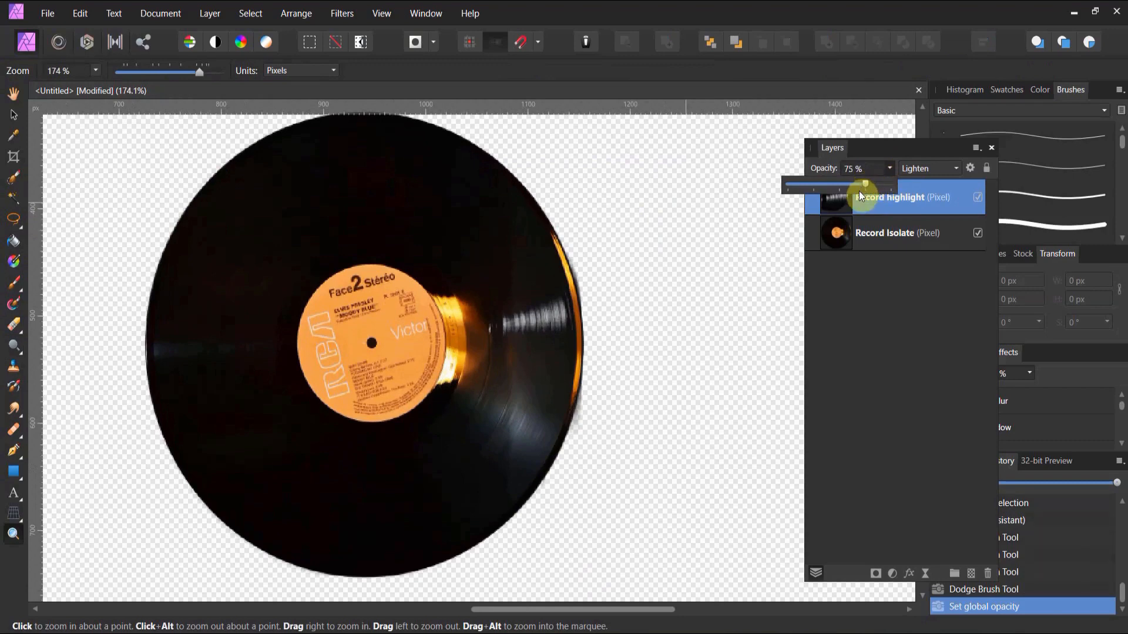
Group the Record highlight and Record Isolate layers and rasterize the group into a single pixel layer.
{"action": "left_click", "coordinate": [903, 213]}
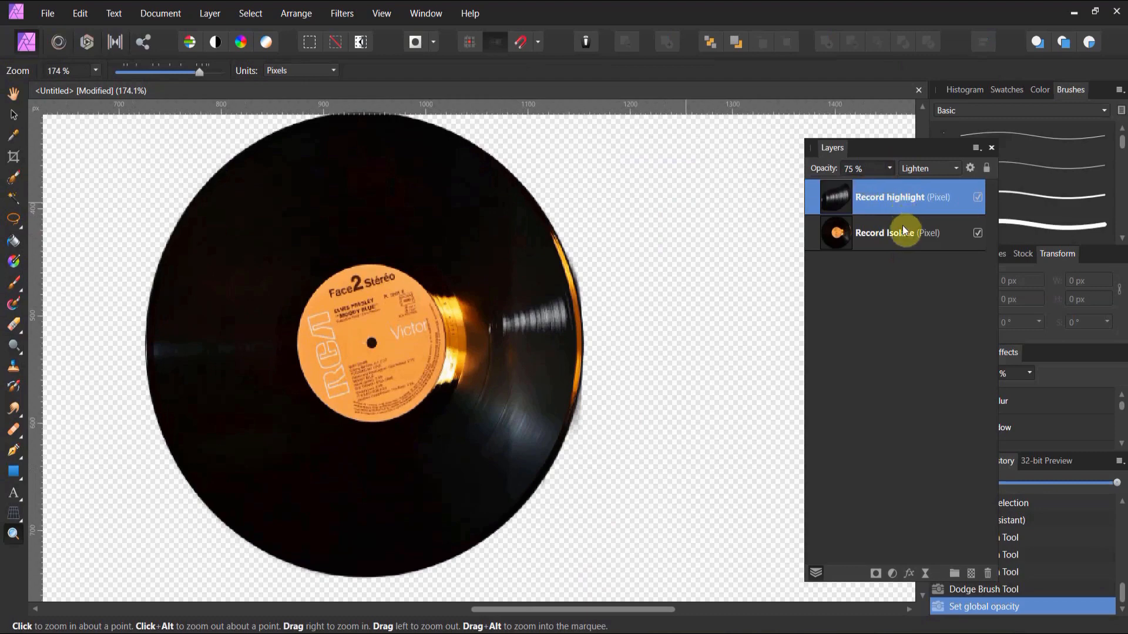
{"action": "left_click", "coordinate": [902, 226], "text": "shift"}
{"action": "right_click", "coordinate": [902, 226]}
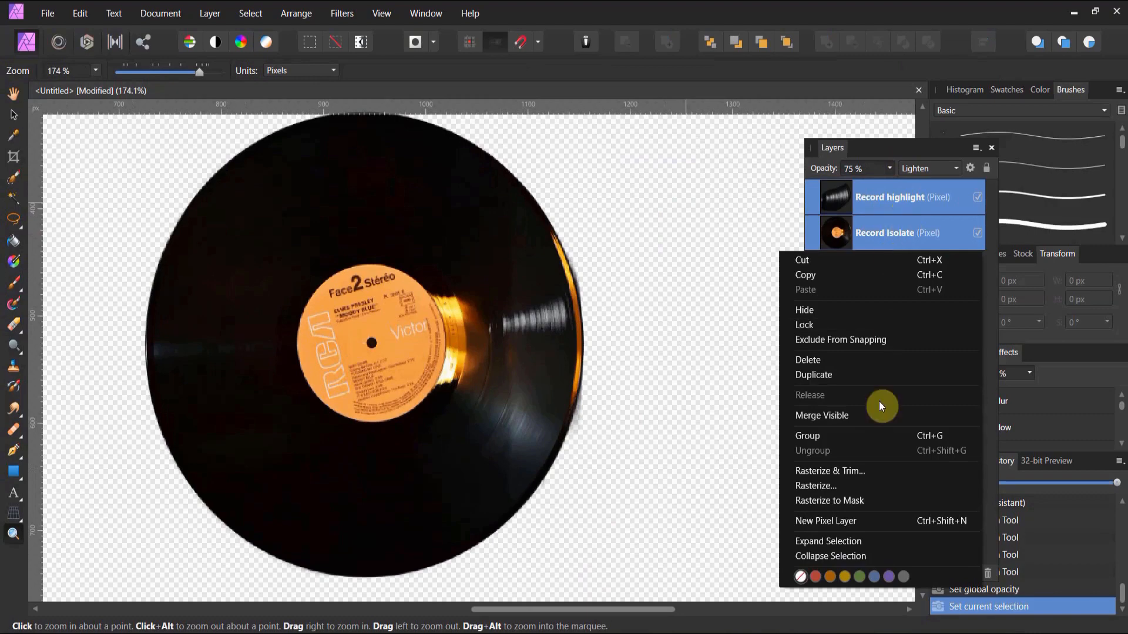
{"action": "left_click", "coordinate": [867, 435]}
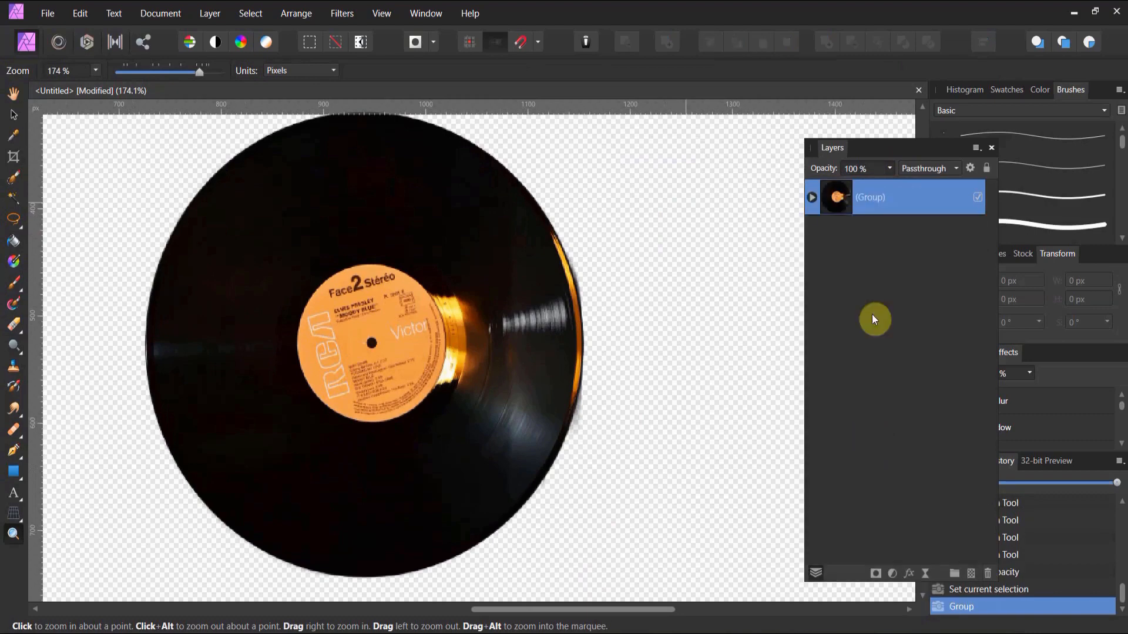
{"action": "right_click", "coordinate": [857, 203]}
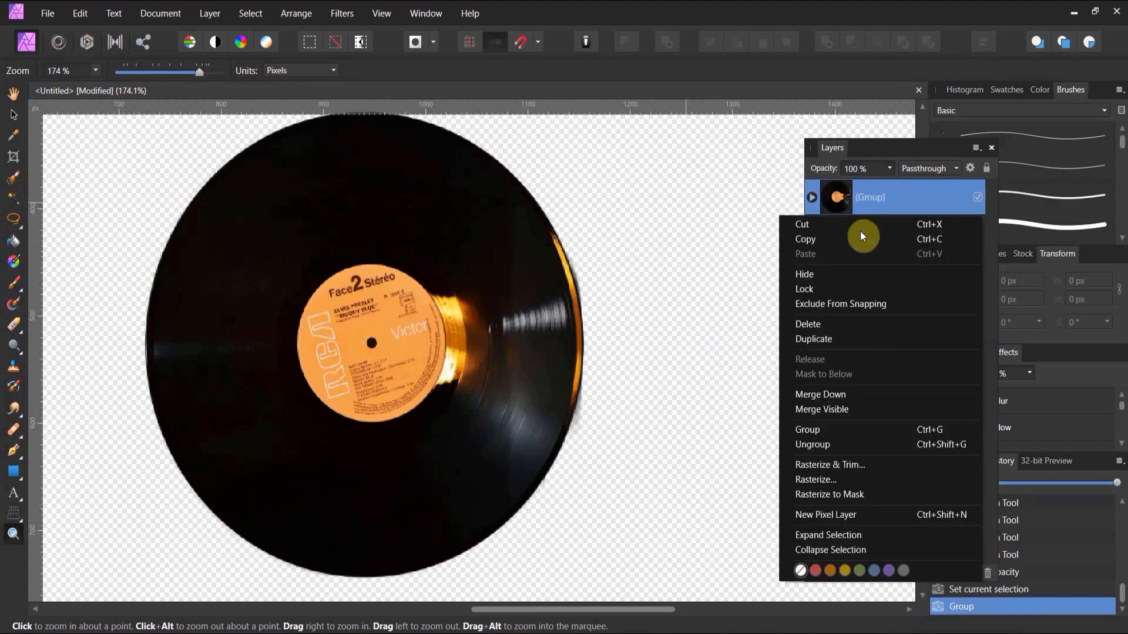
{"action": "left_click", "coordinate": [827, 477]}
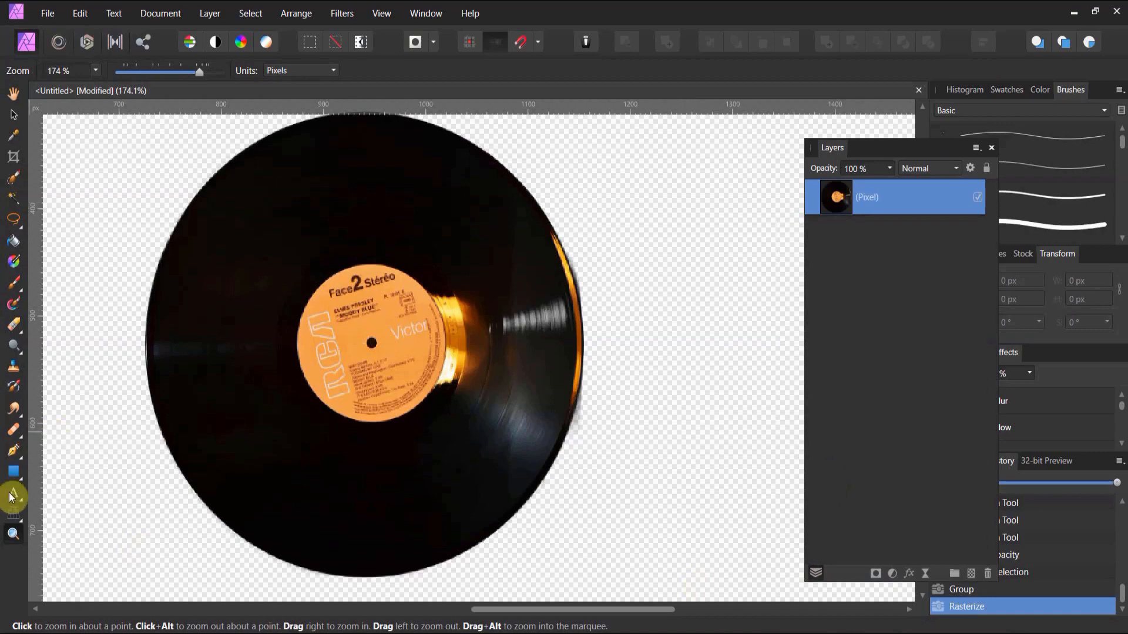
Draw a white square with the Rectangle Tool, enlarge it to about 451 px and position it to cover the whole record.
{"action": "left_click_drag", "start_coordinate": [662, 286], "coordinate": [526, 277]}
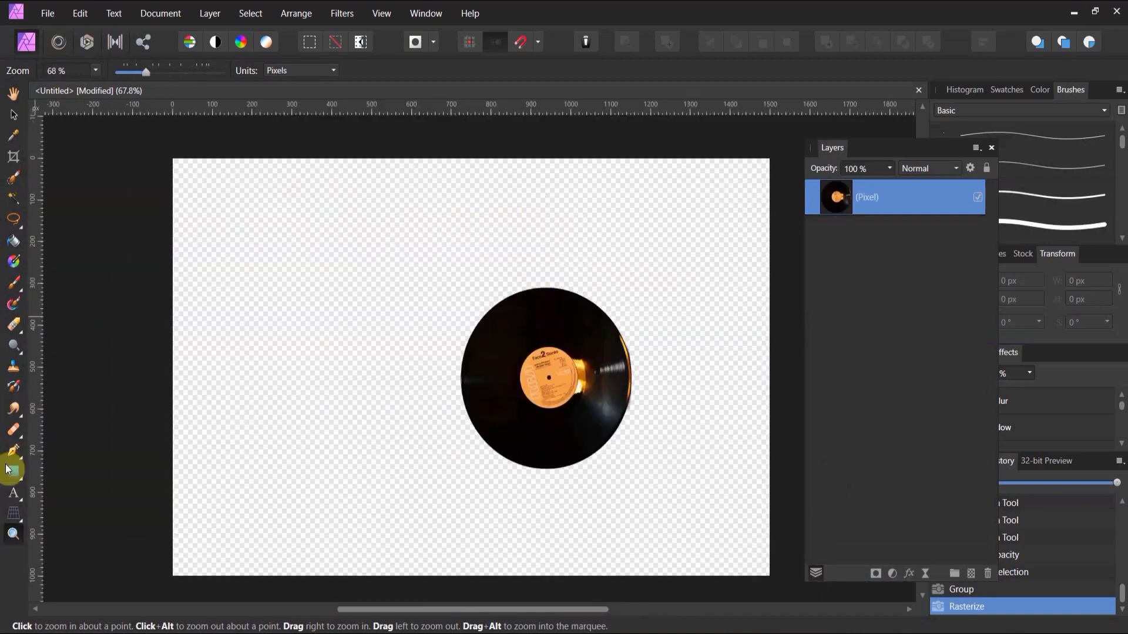
{"action": "left_click", "coordinate": [19, 475]}
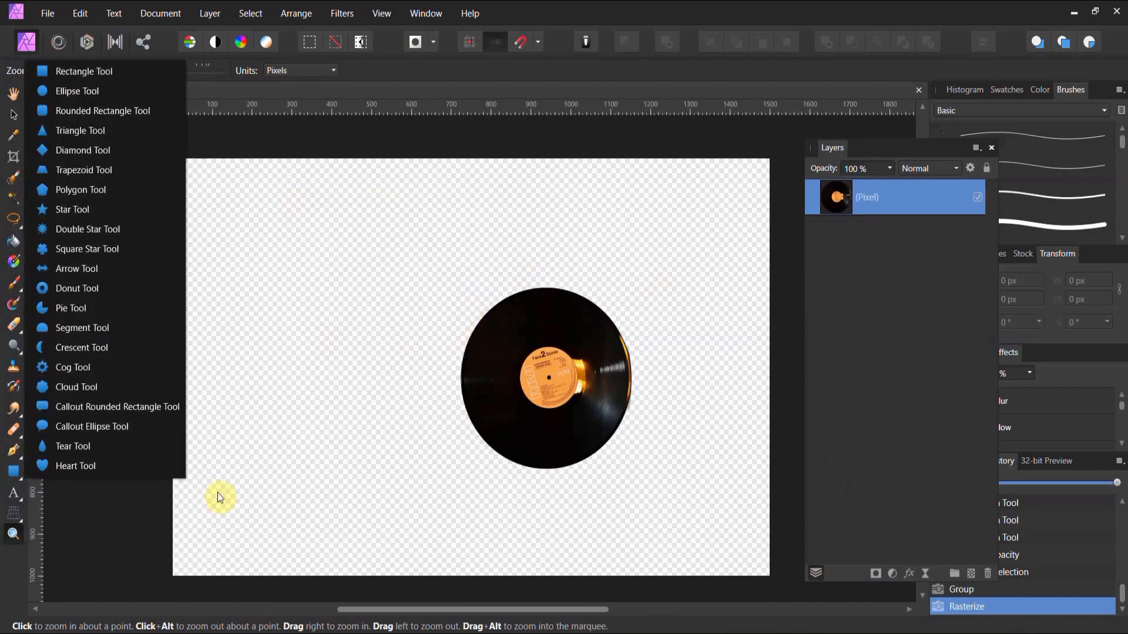
{"action": "left_click", "coordinate": [121, 71]}
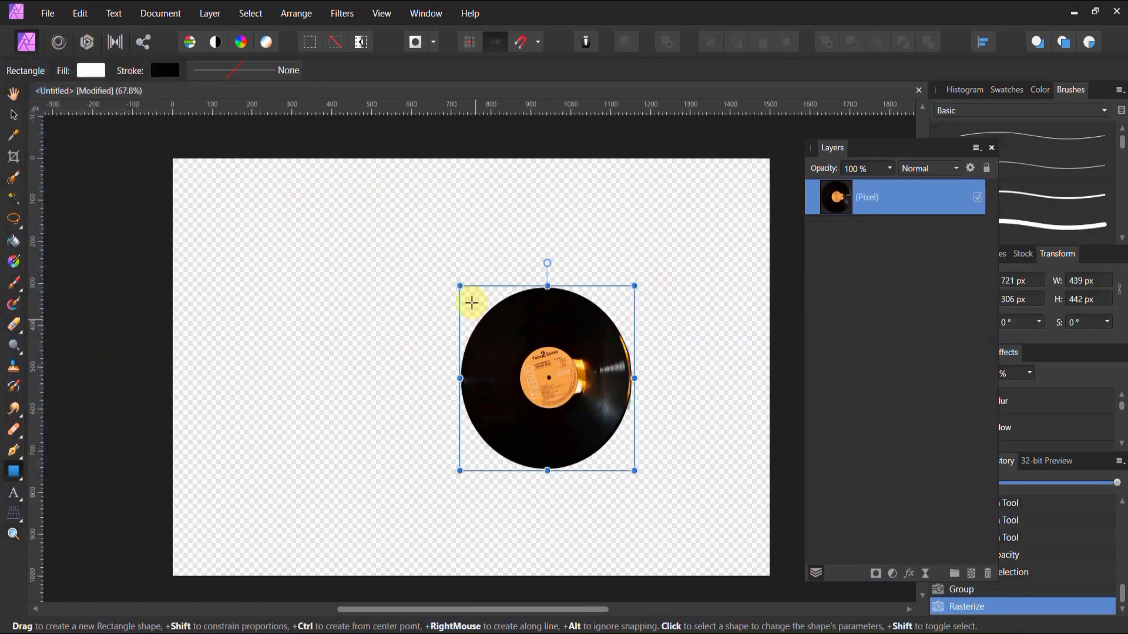
{"action": "left_click_drag", "start_coordinate": [447, 286], "coordinate": [643, 439]}
{"action": "left_click", "coordinate": [13, 113]}
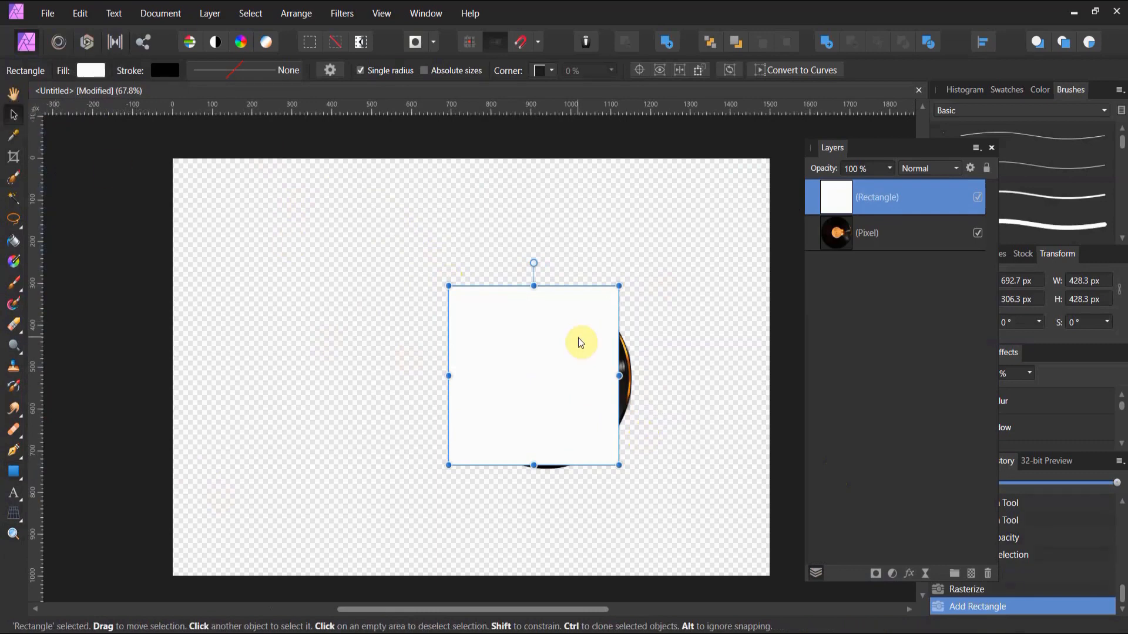
{"action": "mouse_move", "coordinate": [581, 342]}
{"action": "left_mouse_down"}
{"action": "mouse_move", "coordinate": [586, 359]}
{"action": "mouse_move", "coordinate": [594, 340]}
{"action": "left_mouse_up"}
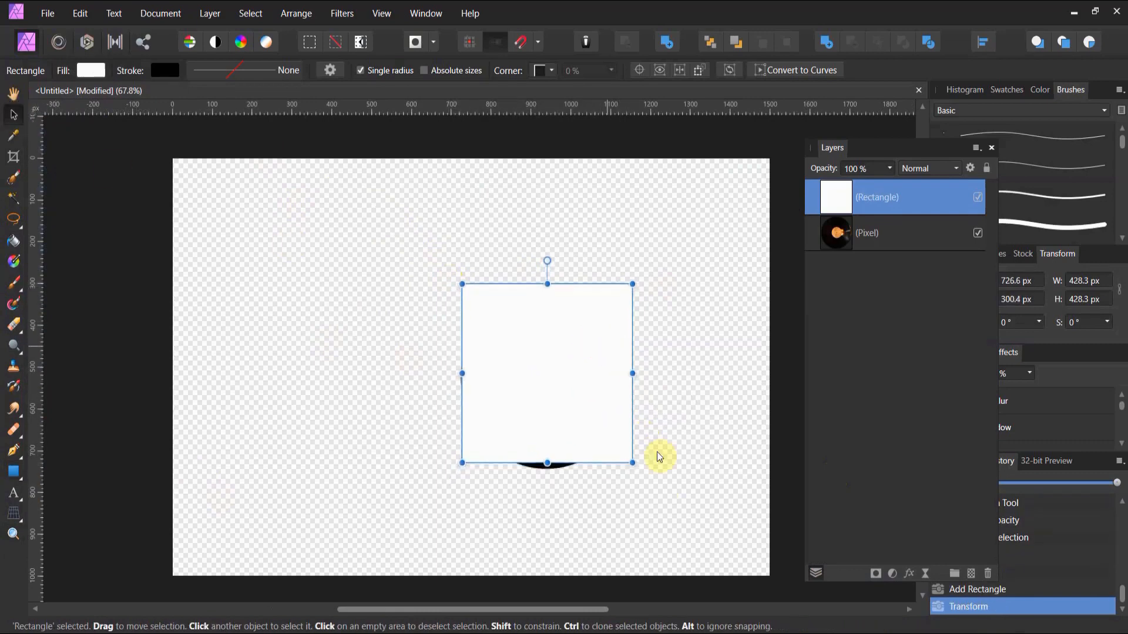
{"action": "left_click_drag", "start_coordinate": [633, 464], "coordinate": [642, 473]}
{"action": "left_click_drag", "start_coordinate": [583, 406], "coordinate": [577, 405]}
Lower the white square's opacity to 47% to check its fit over the record, and restore it to 100%.
{"action": "left_click", "coordinate": [889, 169]}
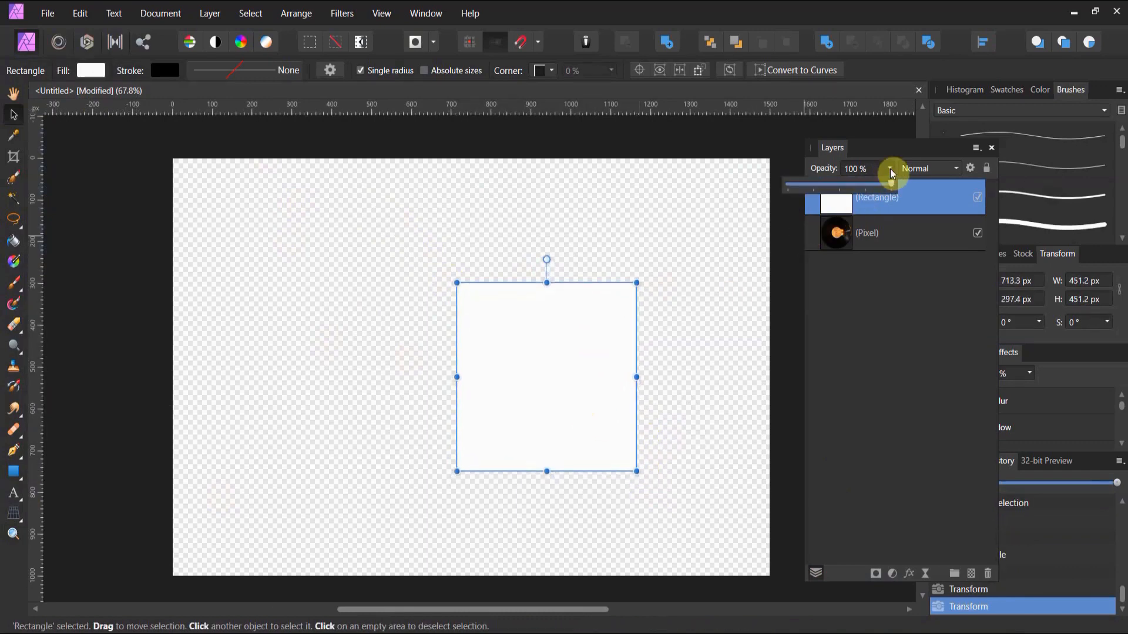
{"action": "left_click_drag", "start_coordinate": [891, 188], "coordinate": [837, 192]}
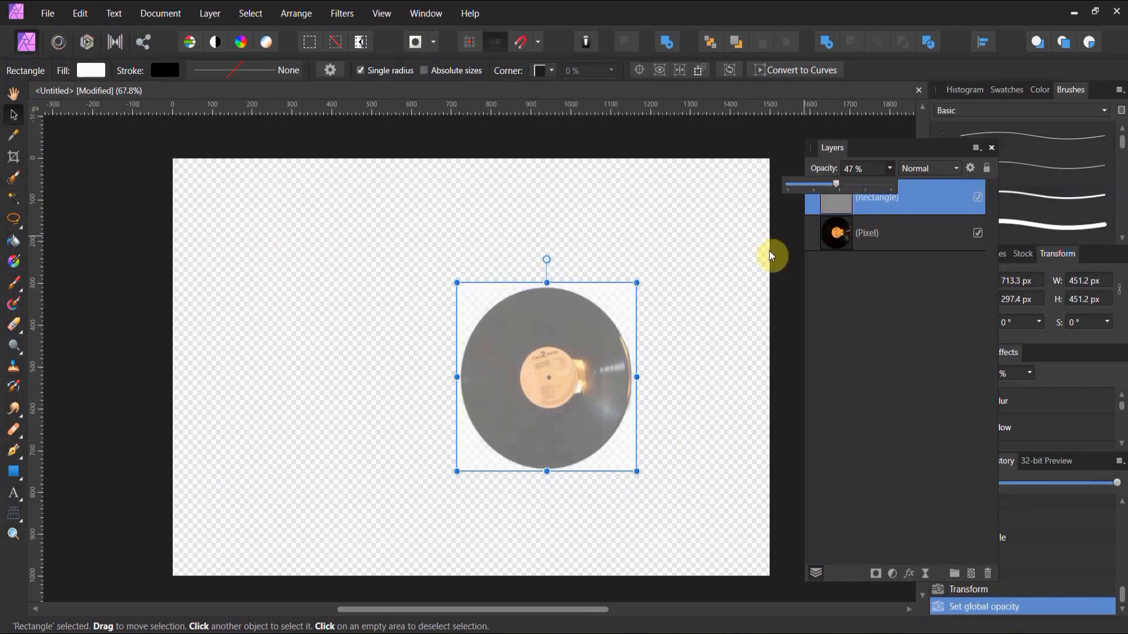
{"action": "left_click_drag", "start_coordinate": [836, 184], "coordinate": [921, 196]}
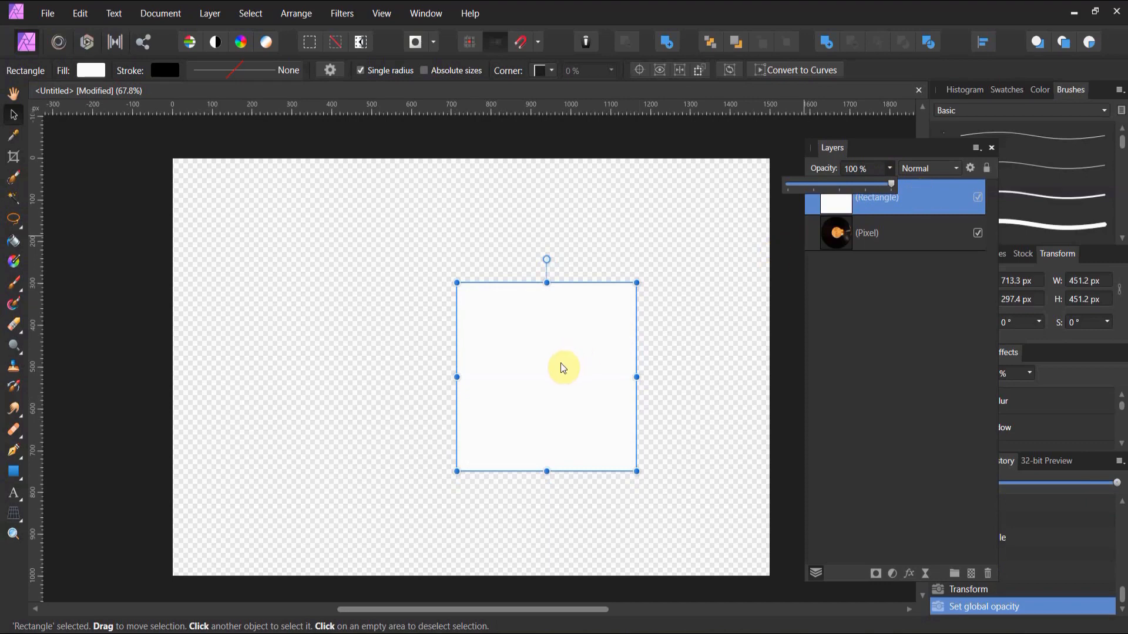
Move the white square sideways so that it covers only the left half of the record, at about X 510 px, Y 302 px.
{"action": "left_click_drag", "start_coordinate": [560, 369], "coordinate": [470, 369]}
{"action": "left_click", "coordinate": [142, 336]}
{"action": "left_click", "coordinate": [398, 409]}
{"action": "left_click_drag", "start_coordinate": [399, 409], "coordinate": [418, 401]}
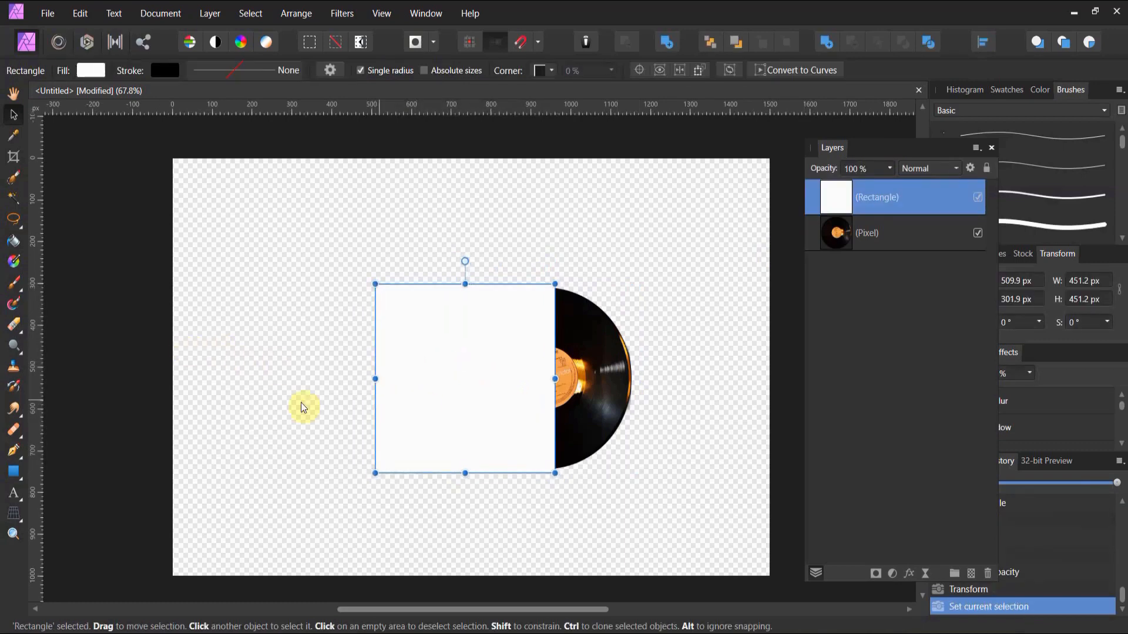
{"action": "left_click", "coordinate": [142, 351]}
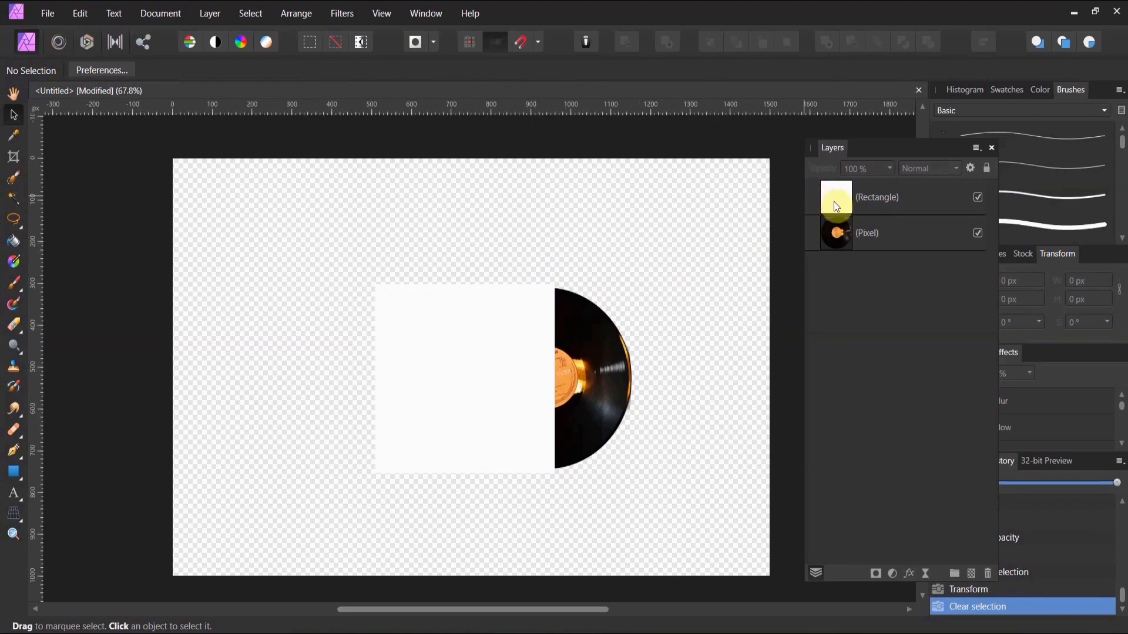
Convert the white rectangle layer to curves.
{"action": "left_click", "coordinate": [851, 202]}
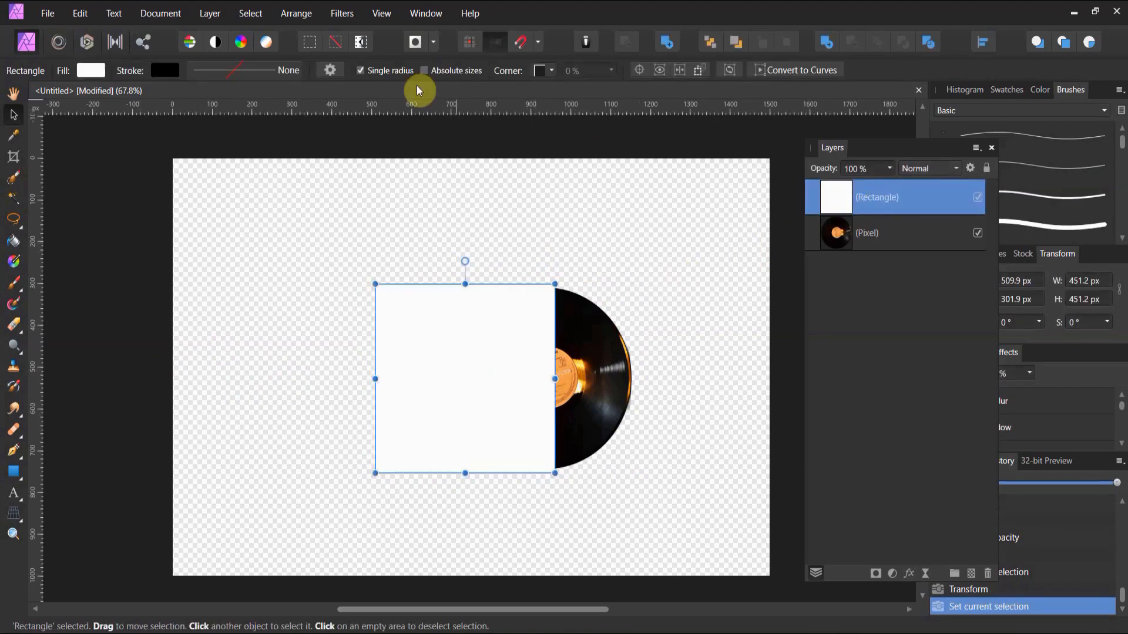
{"action": "left_click", "coordinate": [210, 14]}
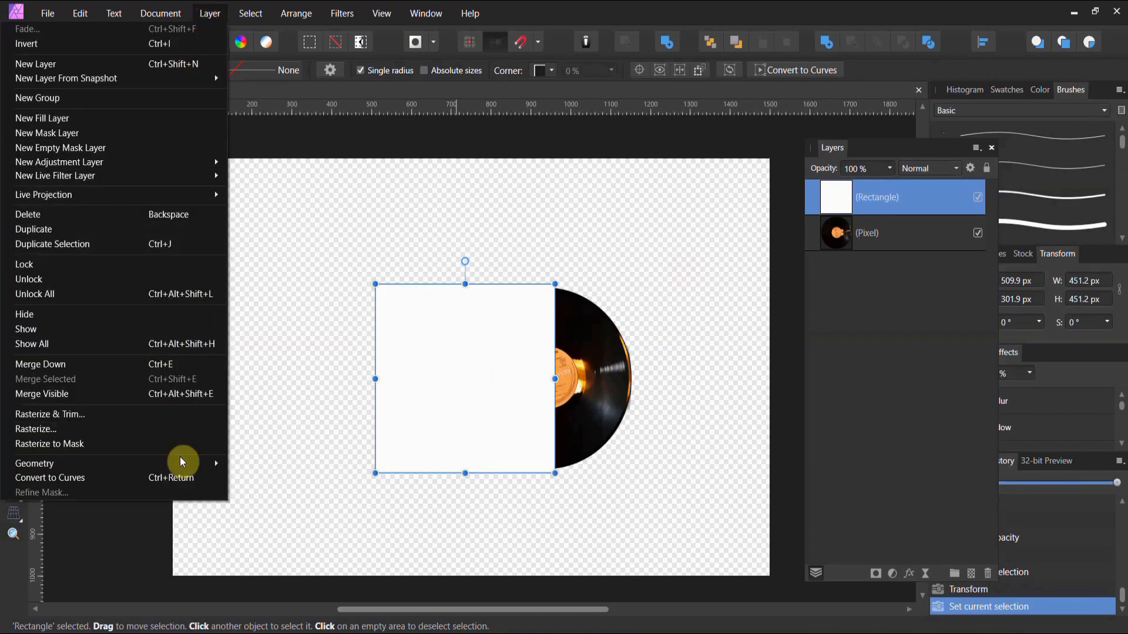
{"action": "left_click", "coordinate": [181, 478]}
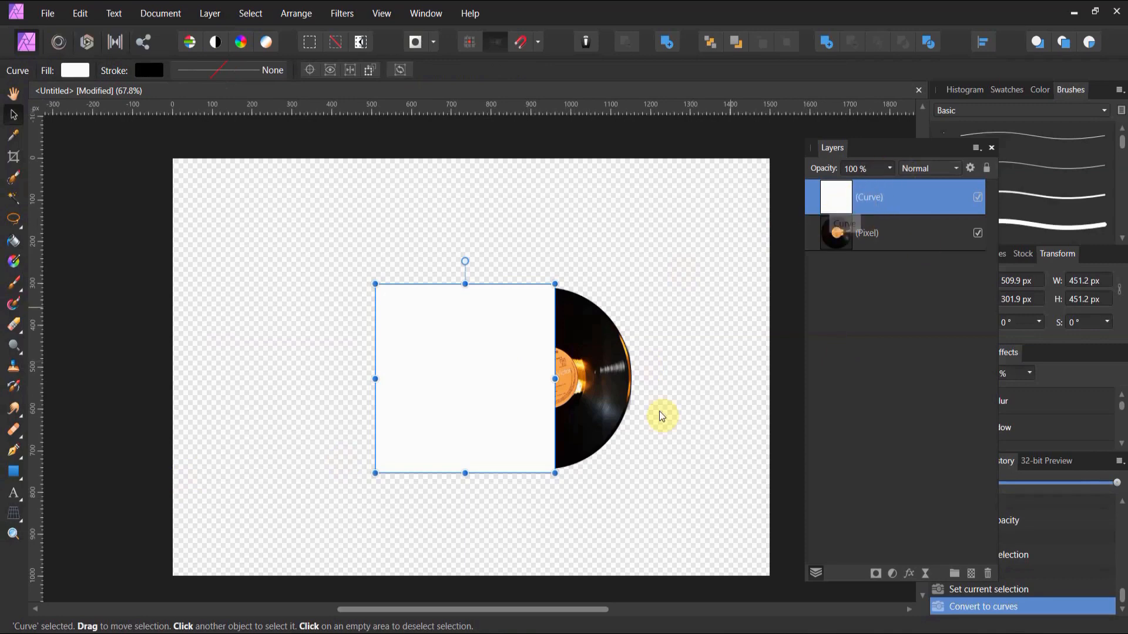
Add a new pixel layer and nest it inside the Curve layer.
{"action": "left_click", "coordinate": [971, 574]}
{"action": "left_click_drag", "start_coordinate": [840, 204], "coordinate": [858, 241]}
{"action": "left_click", "coordinate": [812, 198]}
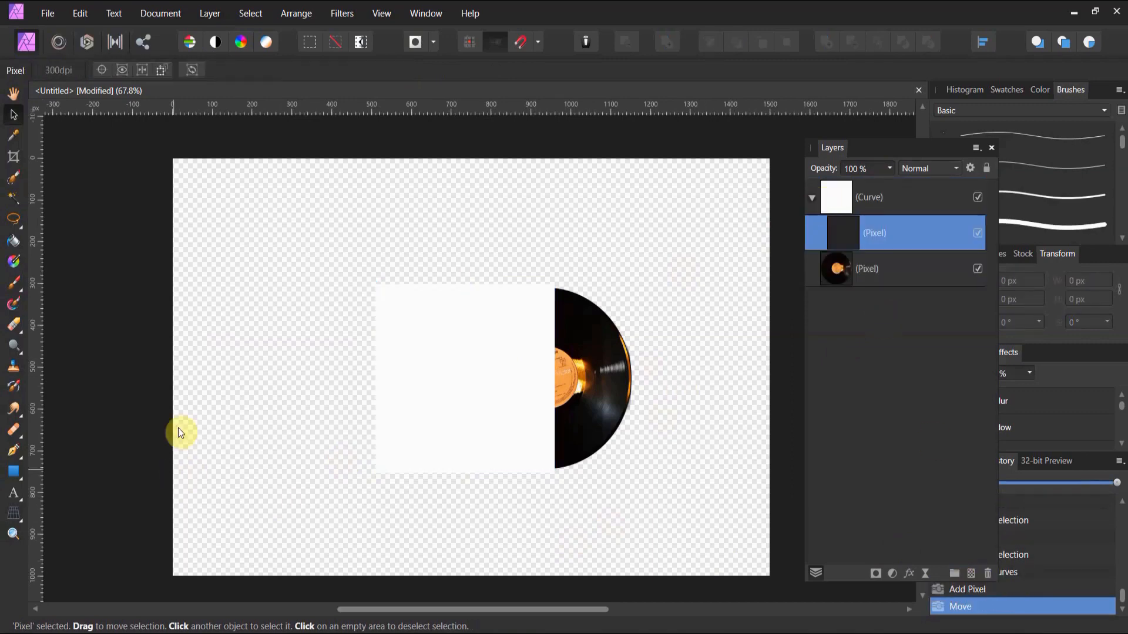
Flood fill the nested pixel layer with orange-red so the cover square takes on that colour.
{"action": "left_click", "coordinate": [16, 281]}
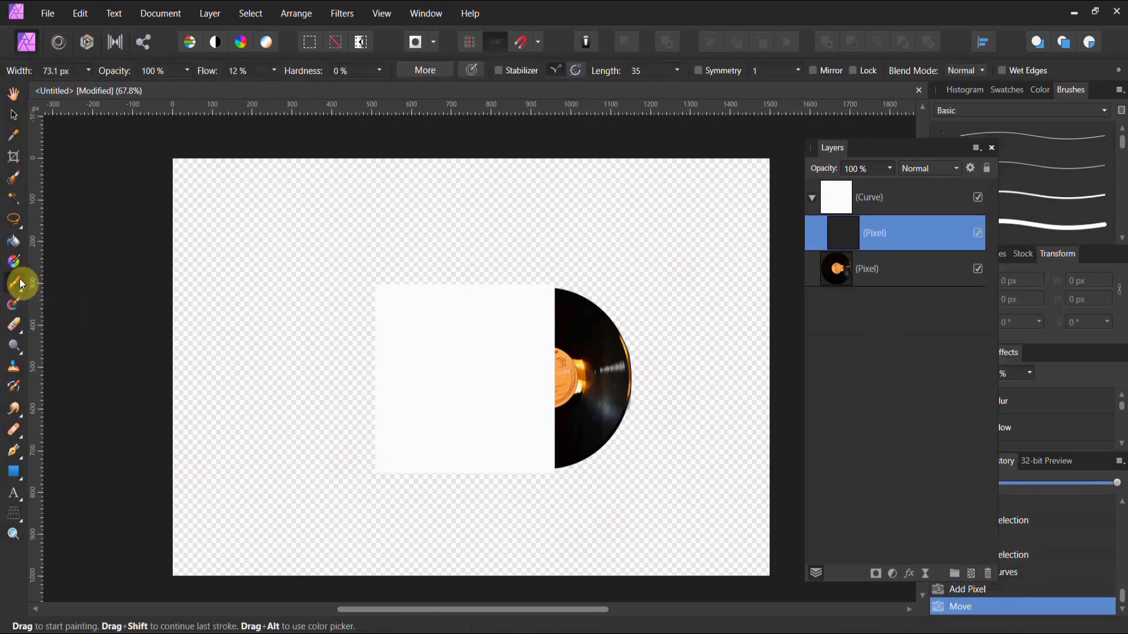
{"action": "left_click", "coordinate": [14, 240]}
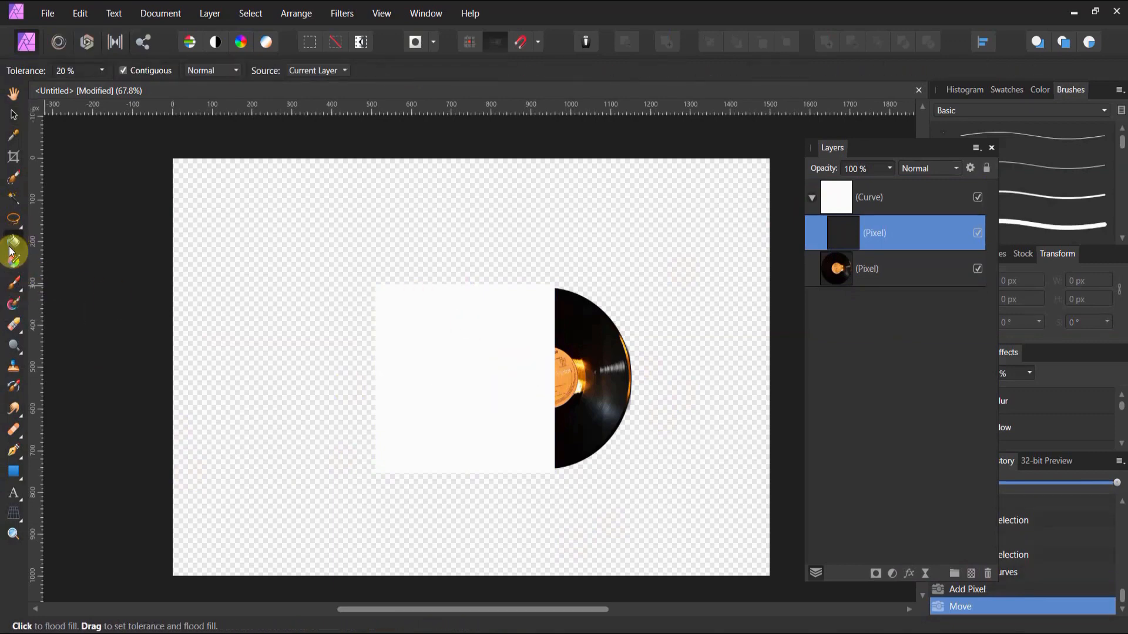
{"action": "left_click", "coordinate": [1049, 95]}
{"action": "left_click", "coordinate": [1077, 196]}
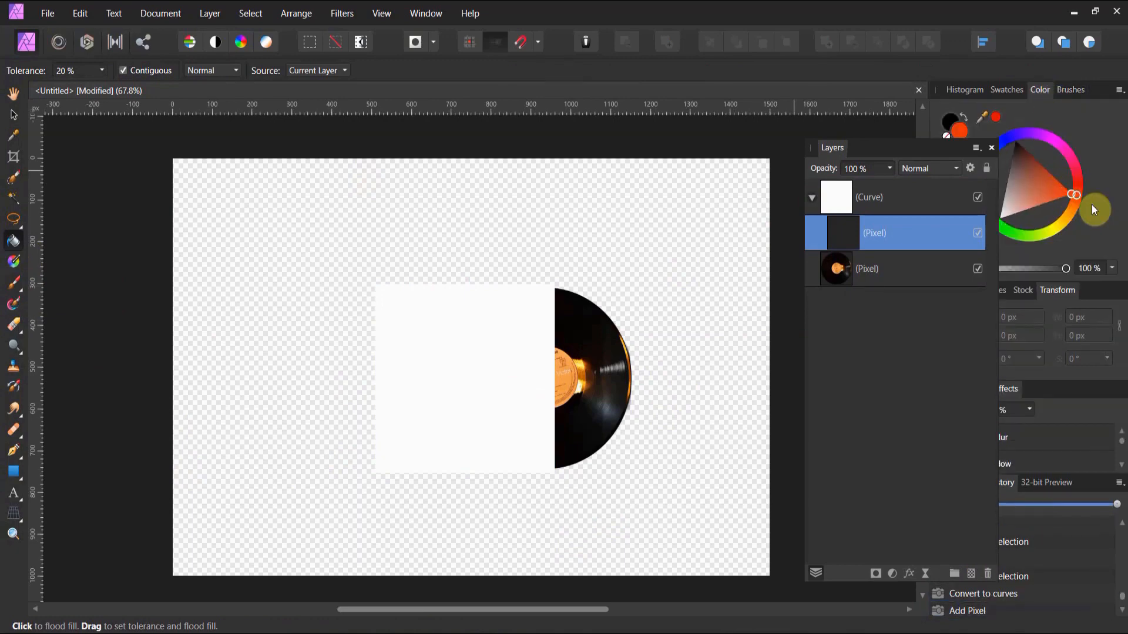
{"action": "left_click", "coordinate": [524, 410]}
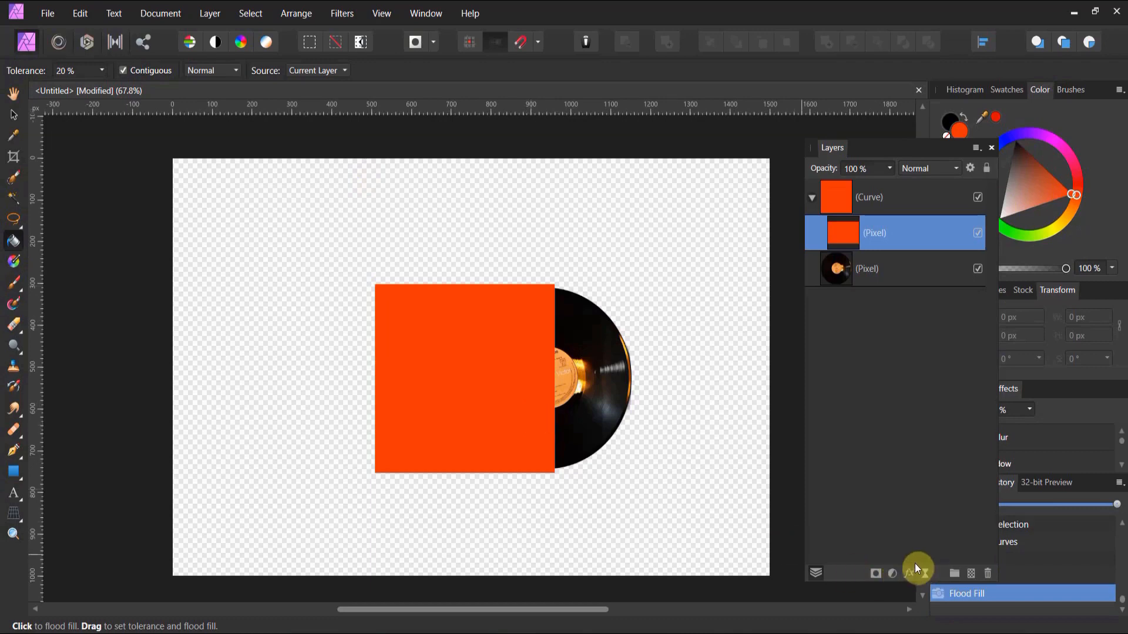
Add an HSL adjustment and nest it inside the orange-red pixel layer.
{"action": "left_click", "coordinate": [891, 572]}
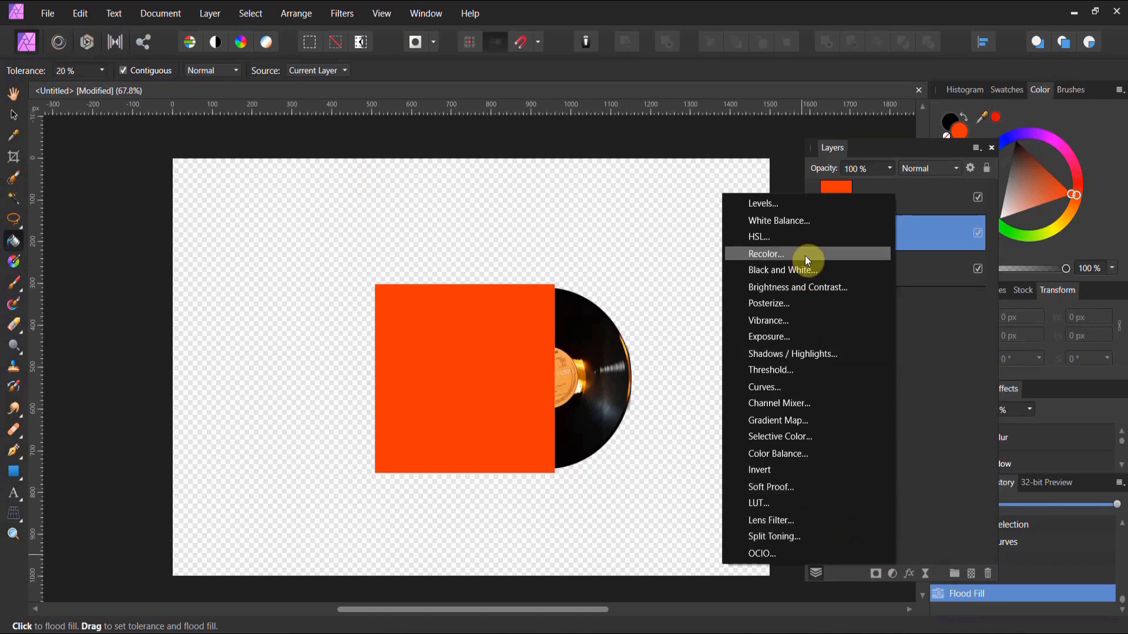
{"action": "left_click", "coordinate": [809, 238]}
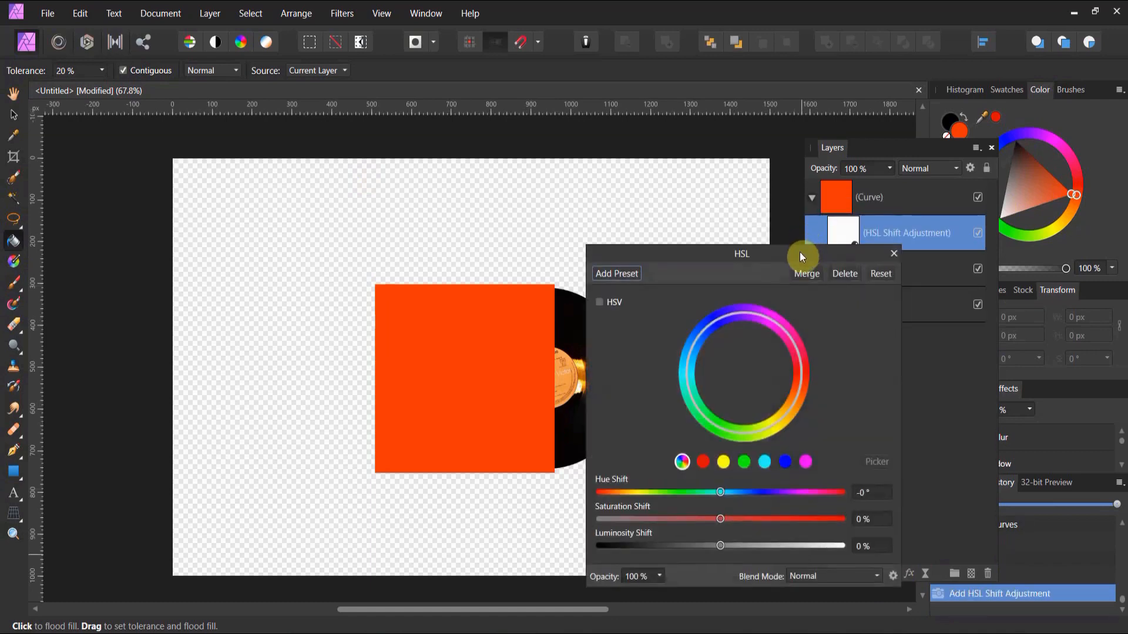
{"action": "left_click_drag", "start_coordinate": [801, 256], "coordinate": [404, 222]}
{"action": "left_click_drag", "start_coordinate": [846, 240], "coordinate": [863, 263]}
{"action": "left_click", "coordinate": [820, 234]}
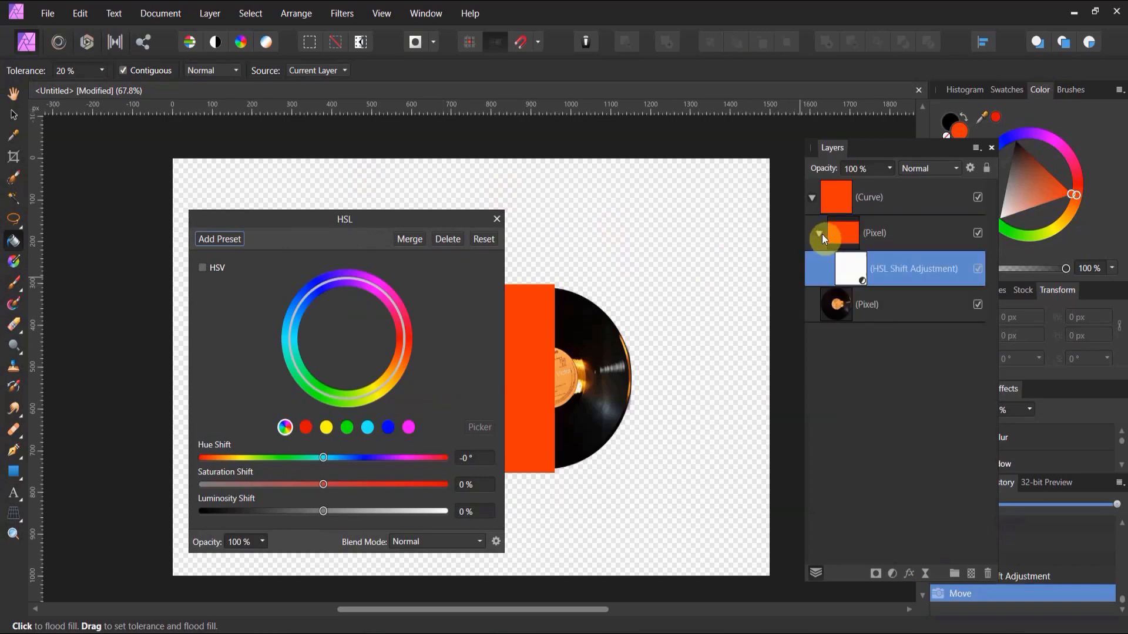
Turn the cover purple by setting the HSL hue shift to 105.3°, saturation shift to -47% and luminosity shift to 3%.
{"action": "left_click_drag", "start_coordinate": [459, 214], "coordinate": [325, 168]}
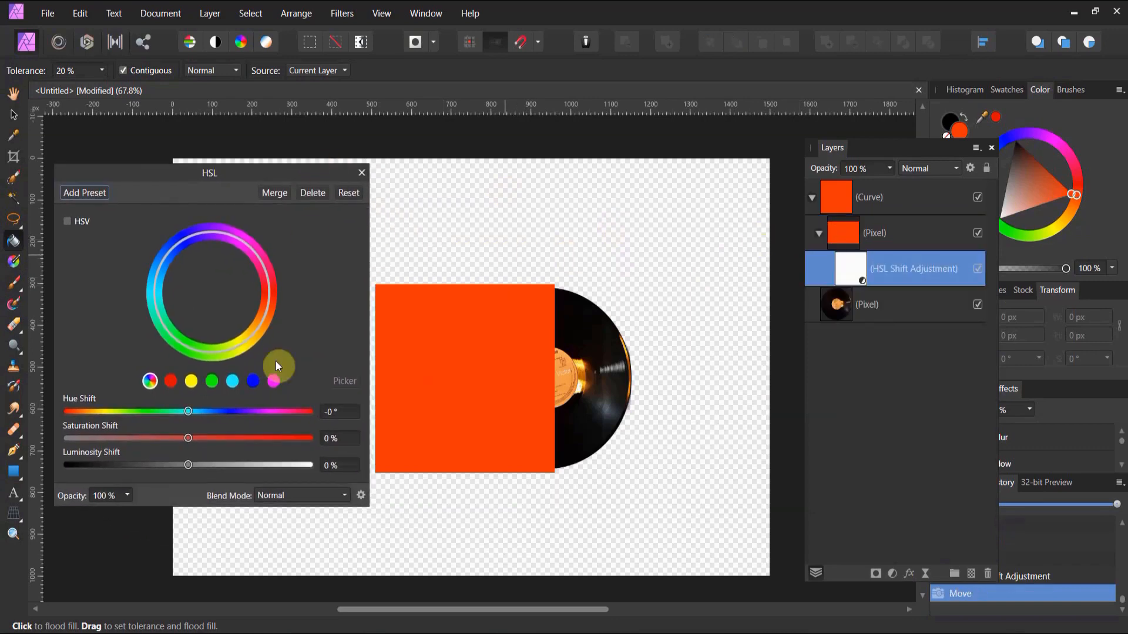
{"action": "mouse_move", "coordinate": [188, 411]}
{"action": "left_mouse_down"}
{"action": "mouse_move", "coordinate": [269, 426]}
{"action": "mouse_move", "coordinate": [194, 422]}
{"action": "left_mouse_up"}
{"action": "left_click_drag", "start_coordinate": [188, 438], "coordinate": [133, 423]}
{"action": "mouse_move", "coordinate": [179, 460]}
{"action": "left_mouse_down"}
{"action": "mouse_move", "coordinate": [220, 475]}
{"action": "mouse_move", "coordinate": [191, 473]}
{"action": "left_mouse_up"}
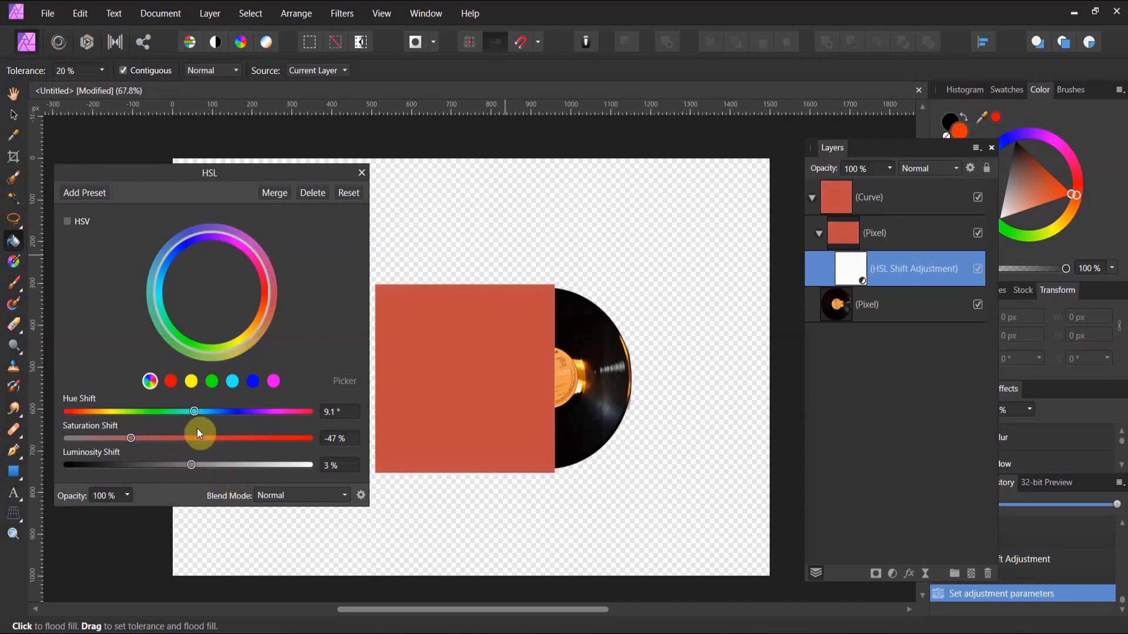
{"action": "left_click_drag", "start_coordinate": [195, 416], "coordinate": [262, 426]}
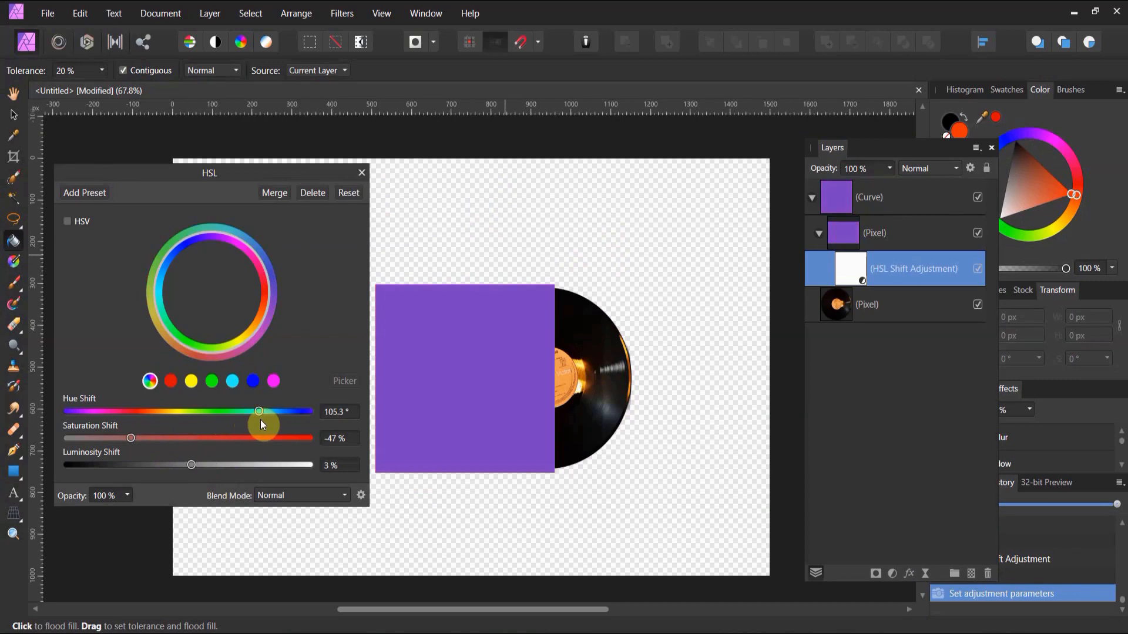
{"action": "left_click", "coordinate": [362, 173]}
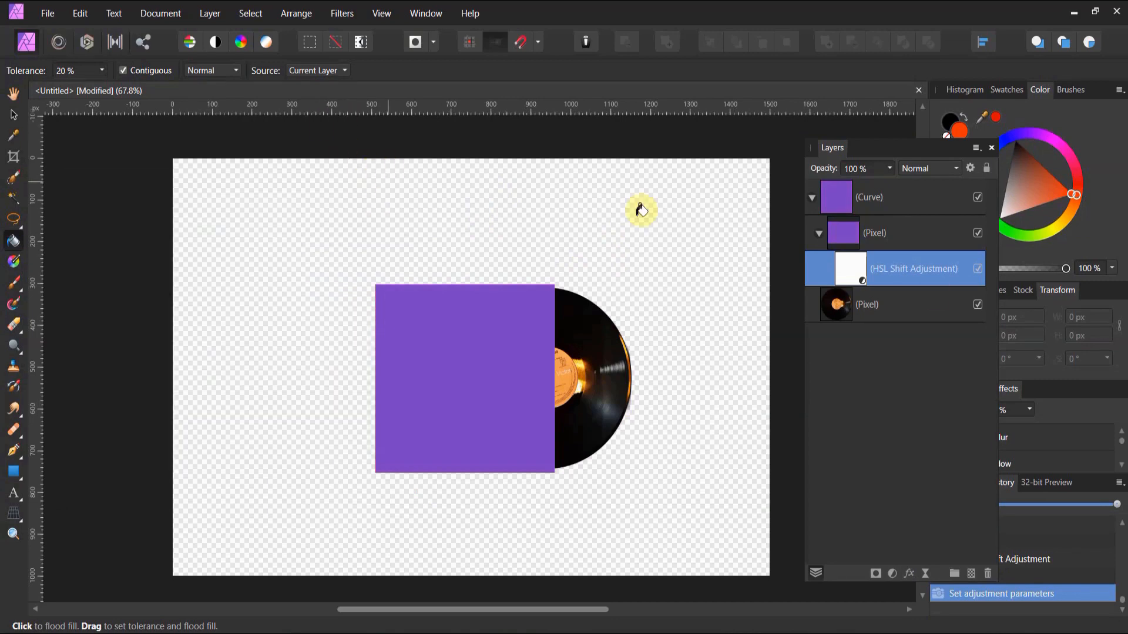
{"action": "left_click", "coordinate": [820, 235]}
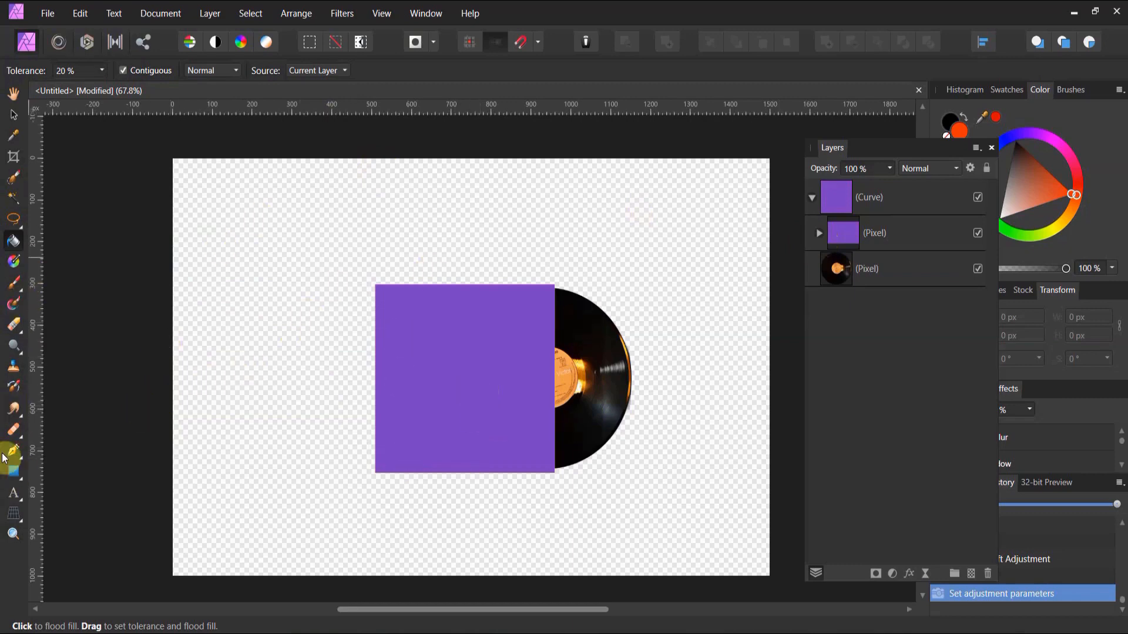
Select the Curve layer and examine the cover square's width and height.
{"action": "left_click", "coordinate": [14, 114]}
{"action": "left_click", "coordinate": [400, 369]}
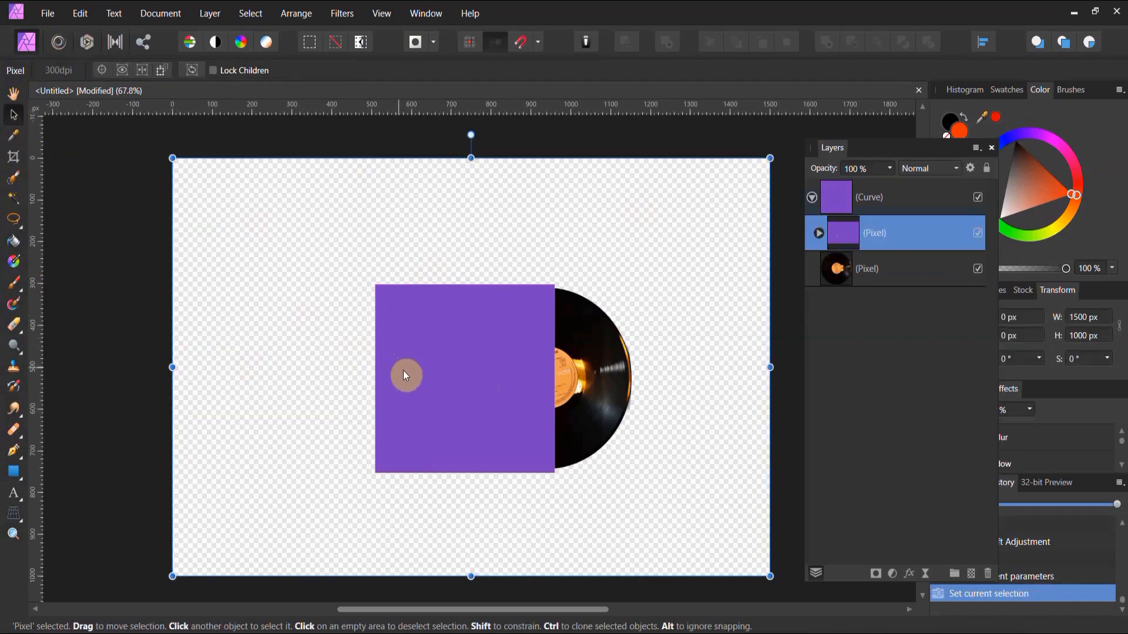
{"action": "left_click", "coordinate": [832, 210]}
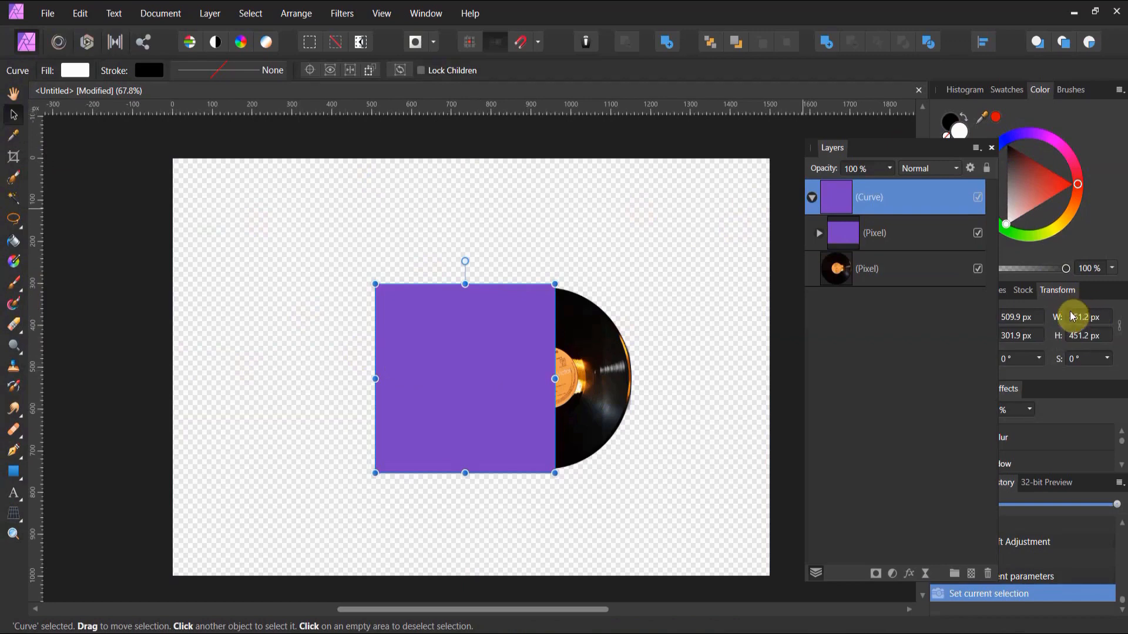
Create a new 500 × 500 px document at 300 DPI with a transparent background.
{"action": "left_click", "coordinate": [47, 13]}
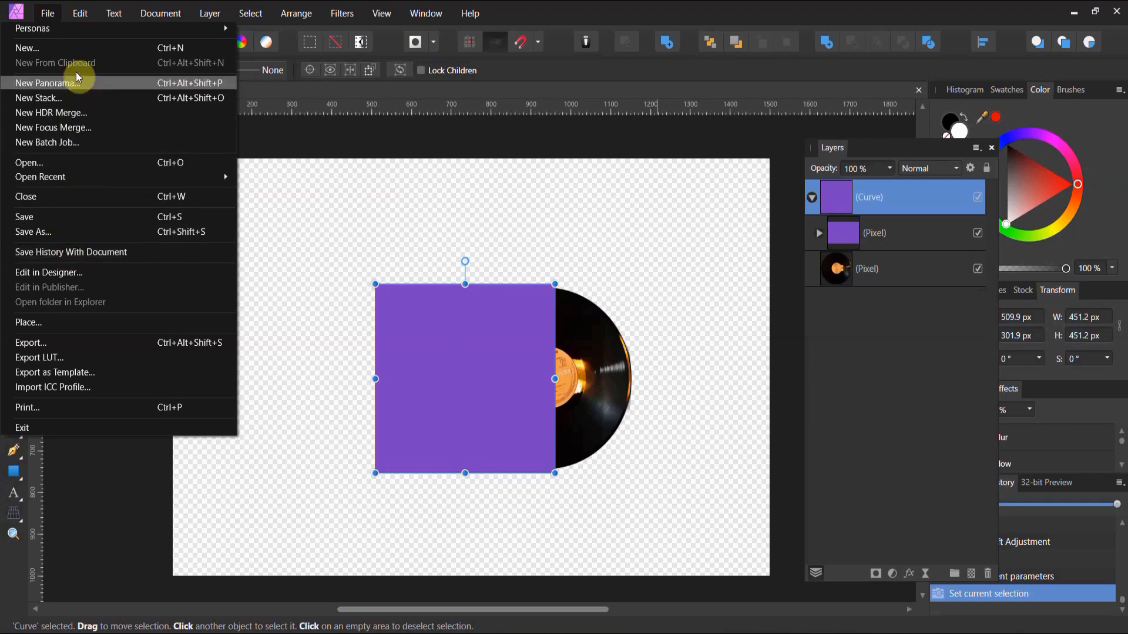
{"action": "left_click", "coordinate": [82, 46]}
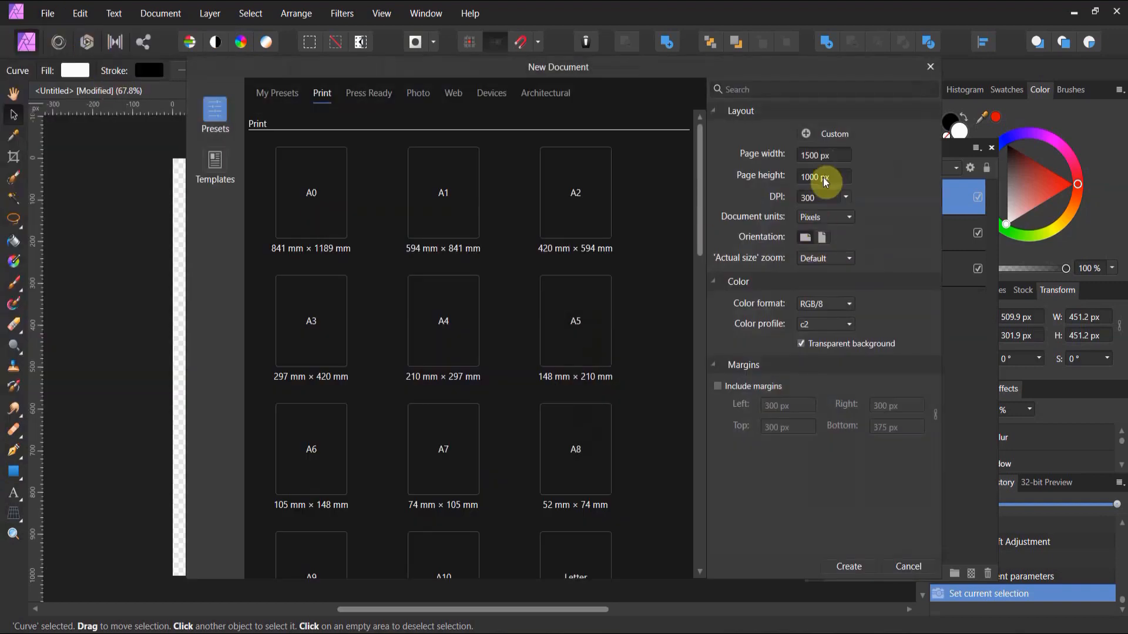
{"action": "left_click", "coordinate": [813, 156]}
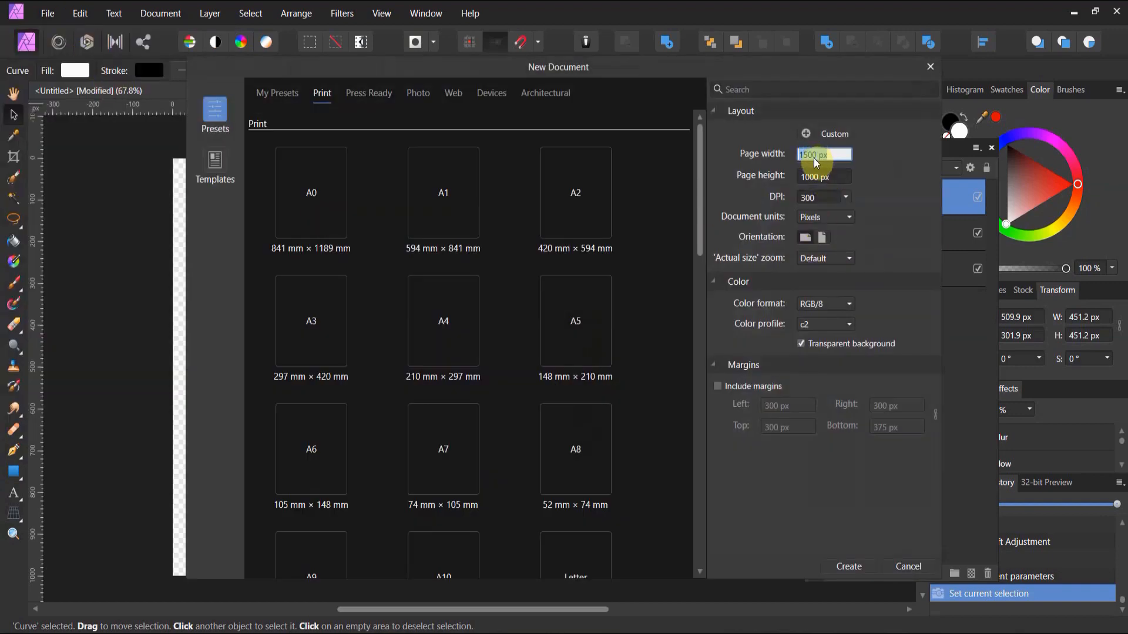
{"action": "type", "text": "500"}
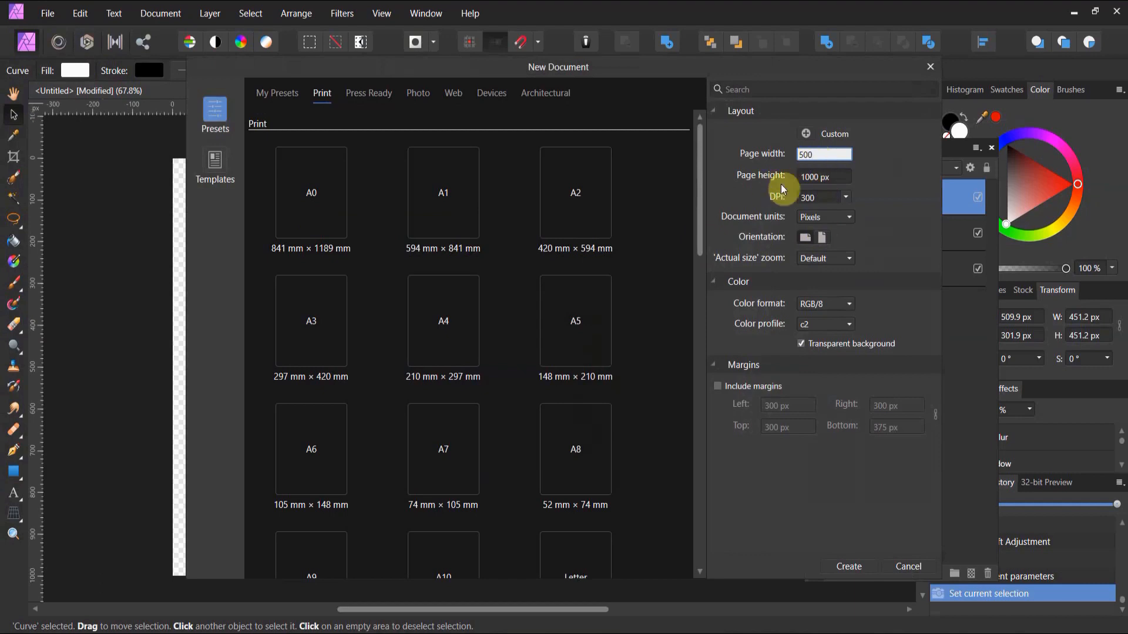
{"action": "left_click", "coordinate": [812, 177]}
{"action": "type", "text": "500"}
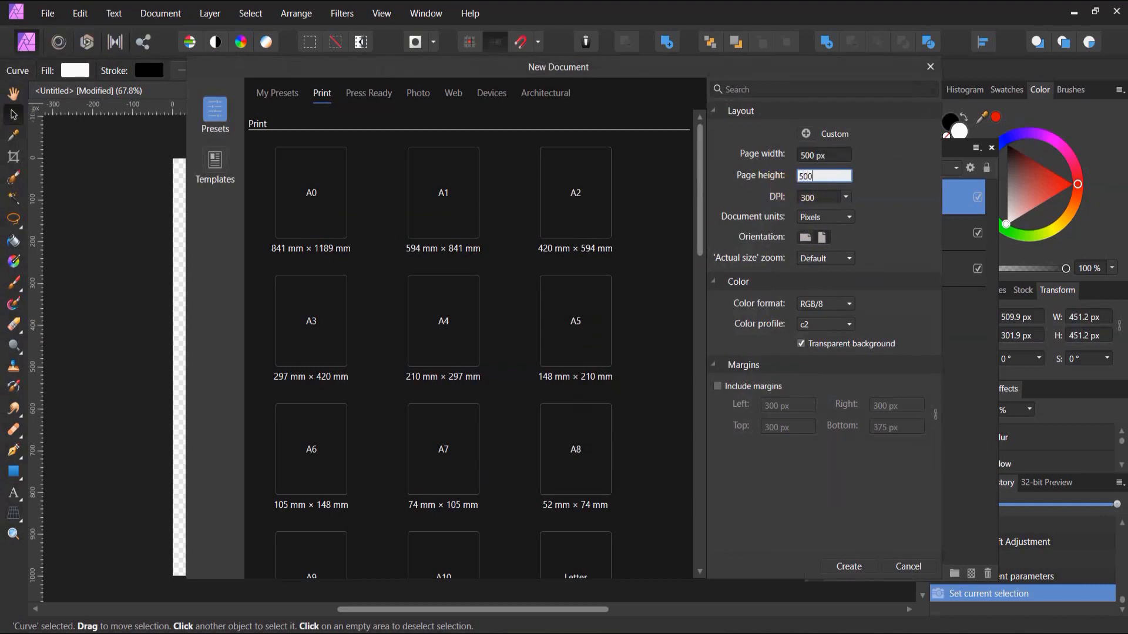
{"action": "left_click", "coordinate": [850, 566]}
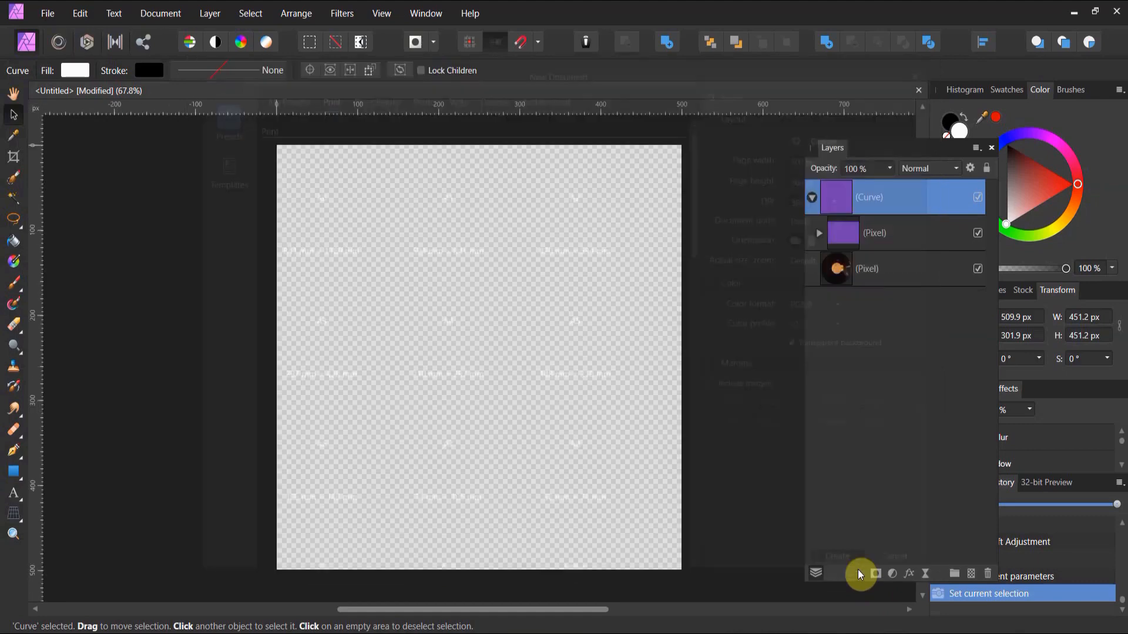
Draw a rectangle of about 499 × 501 px covering the whole canvas and fill it with bright blue.
{"action": "left_click", "coordinate": [14, 471]}
{"action": "left_click_drag", "start_coordinate": [276, 145], "coordinate": [680, 570]}
{"action": "left_click", "coordinate": [91, 70]}
{"action": "left_click_drag", "start_coordinate": [100, 156], "coordinate": [87, 176]}
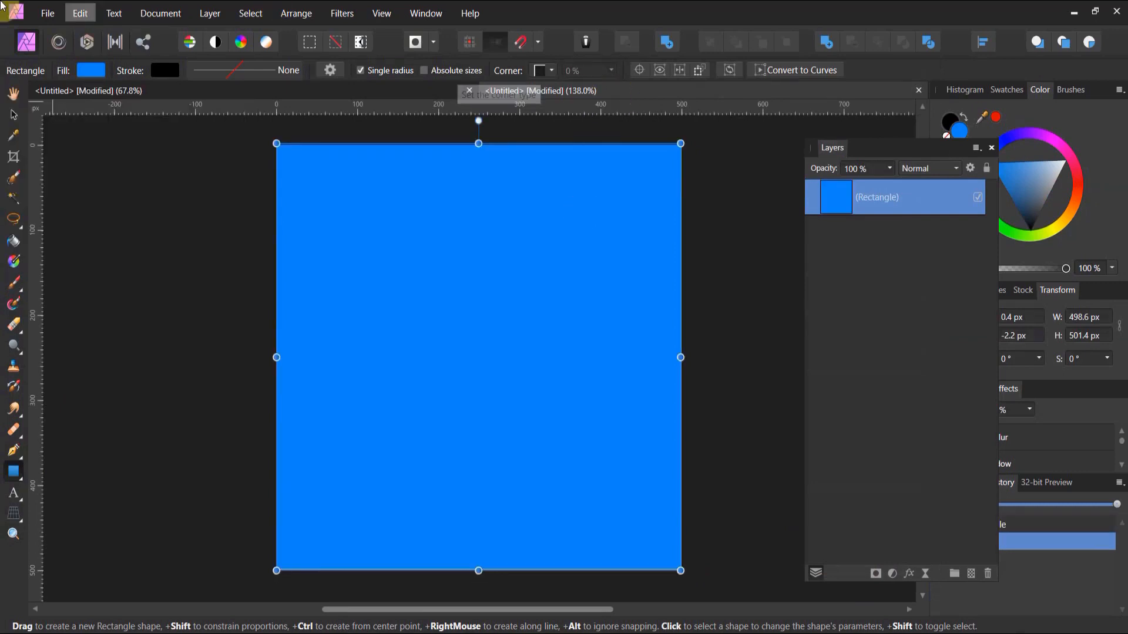
Place the Roadway record shirt final image over the blue rectangle, about 320 × 466 px in size.
{"action": "left_click", "coordinate": [46, 21]}
{"action": "left_click", "coordinate": [83, 318]}
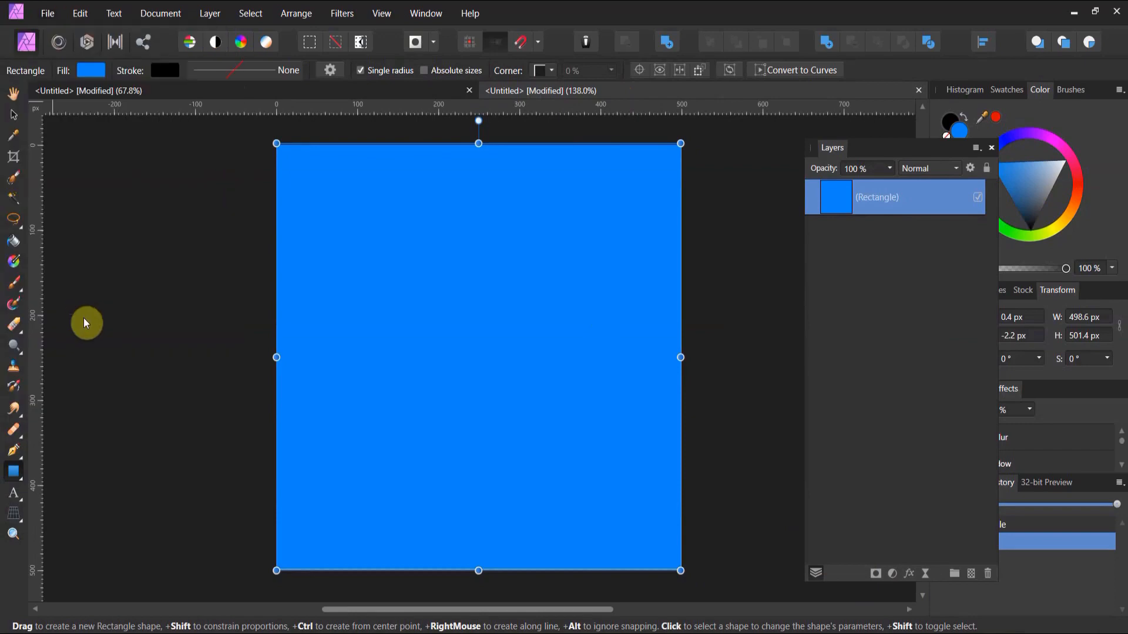
{"action": "left_click", "coordinate": [632, 153]}
{"action": "double_click", "coordinate": [632, 153]}
{"action": "left_click_drag", "start_coordinate": [332, 178], "coordinate": [718, 485]}
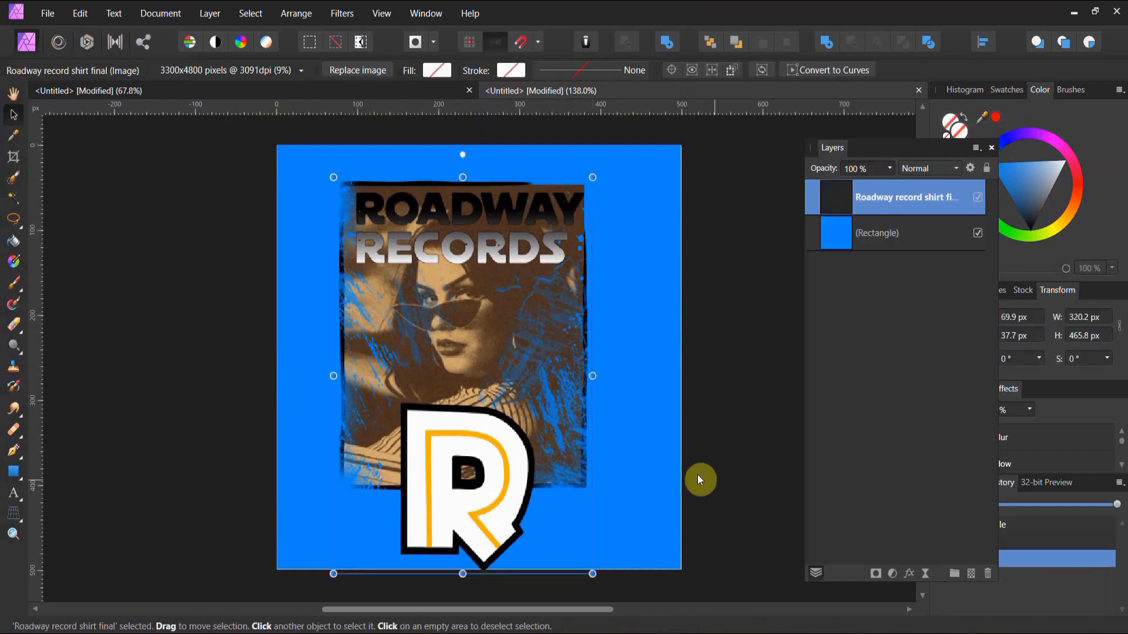
Stretch the Roadway Records artwork to about 457 px wide and centre it on the blue cover.
{"action": "left_click_drag", "start_coordinate": [486, 426], "coordinate": [492, 400]}
{"action": "left_click_drag", "start_coordinate": [600, 355], "coordinate": [661, 357]}
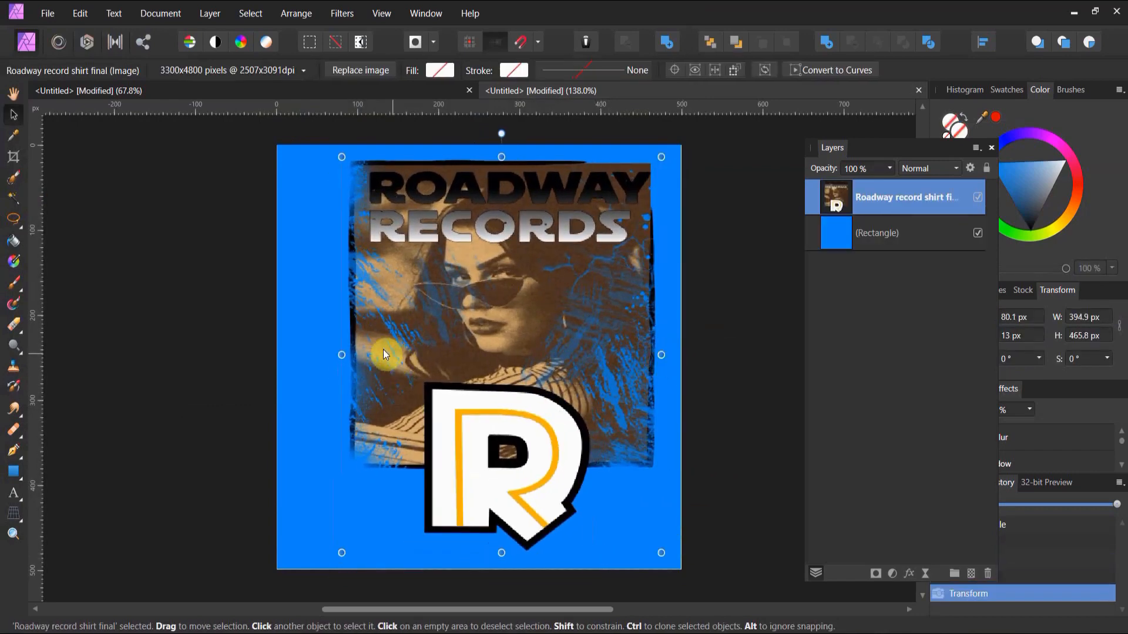
{"action": "left_click_drag", "start_coordinate": [339, 351], "coordinate": [288, 352]}
{"action": "left_click_drag", "start_coordinate": [428, 335], "coordinate": [430, 325]}
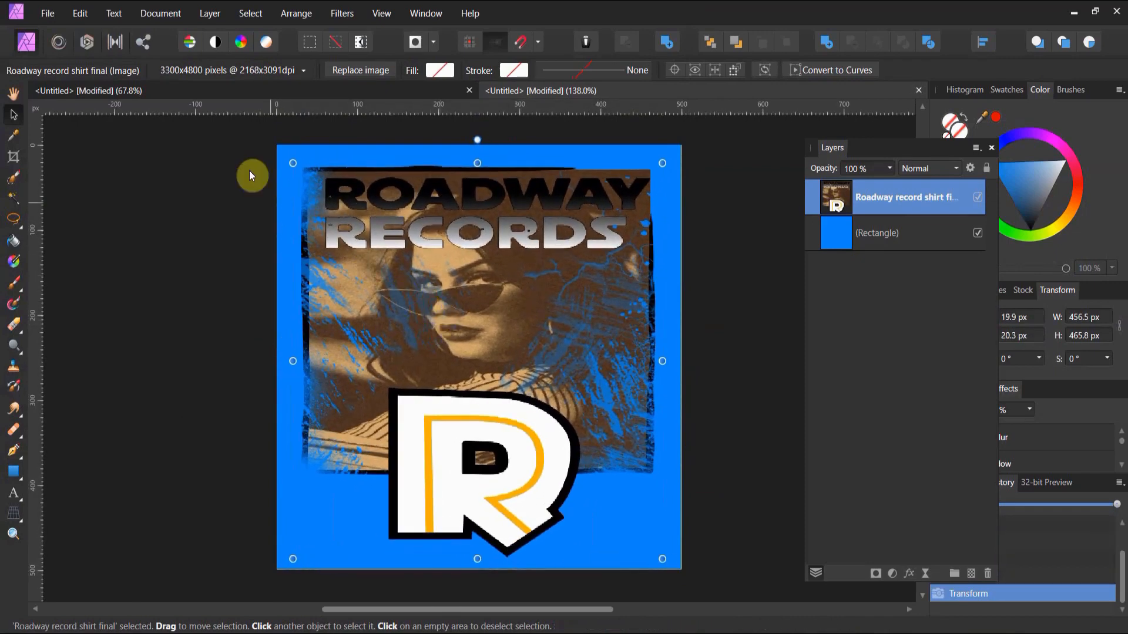
Save the cover document as Embedd record jacket in the Section 12 Downloads folder, overwriting the existing file.
{"action": "left_click", "coordinate": [48, 13]}
{"action": "left_click", "coordinate": [87, 228]}
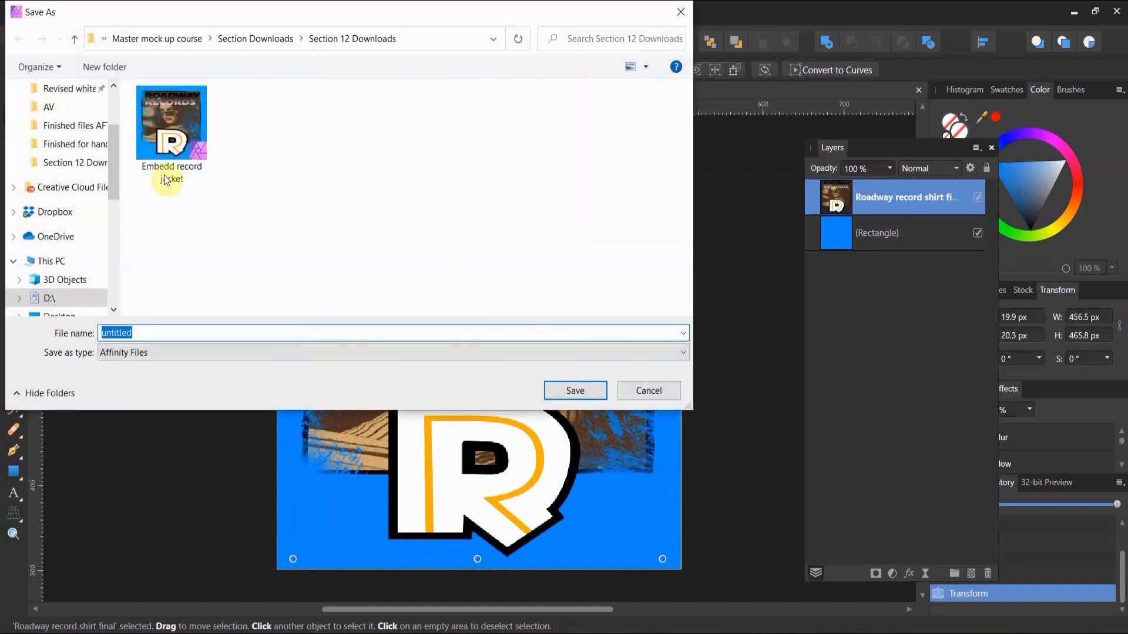
{"action": "left_click", "coordinate": [174, 165]}
{"action": "key", "text": "Return"}
{"action": "left_click", "coordinate": [615, 394]}
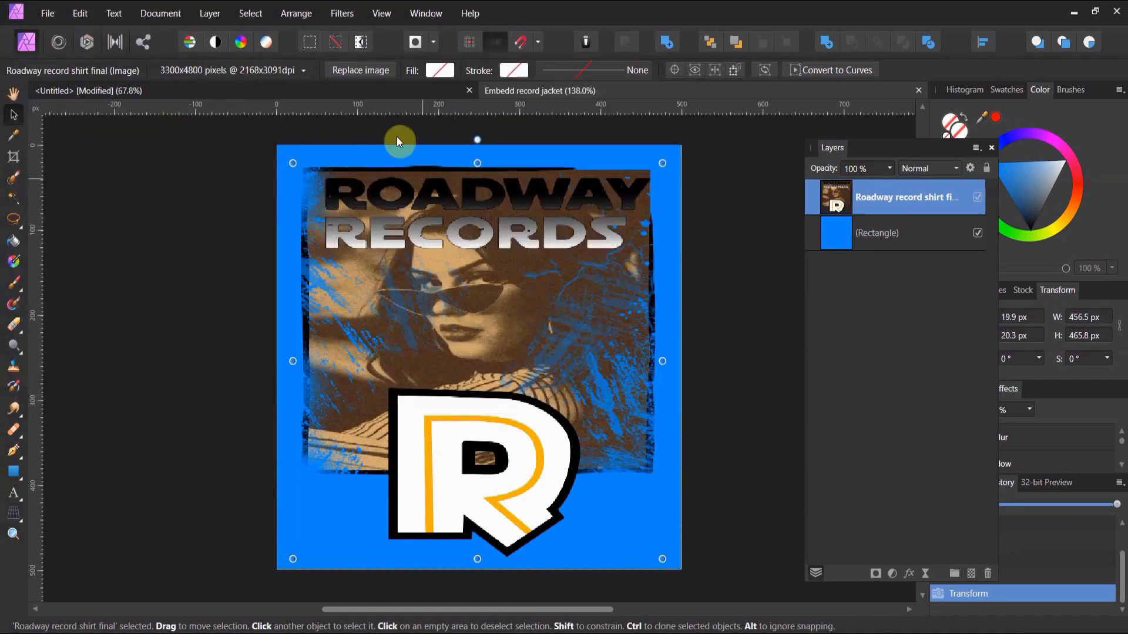
Place the Embedd record jacket file in the record mockup document, about 463 × 463 px over the purple cover square.
{"action": "left_click", "coordinate": [391, 91]}
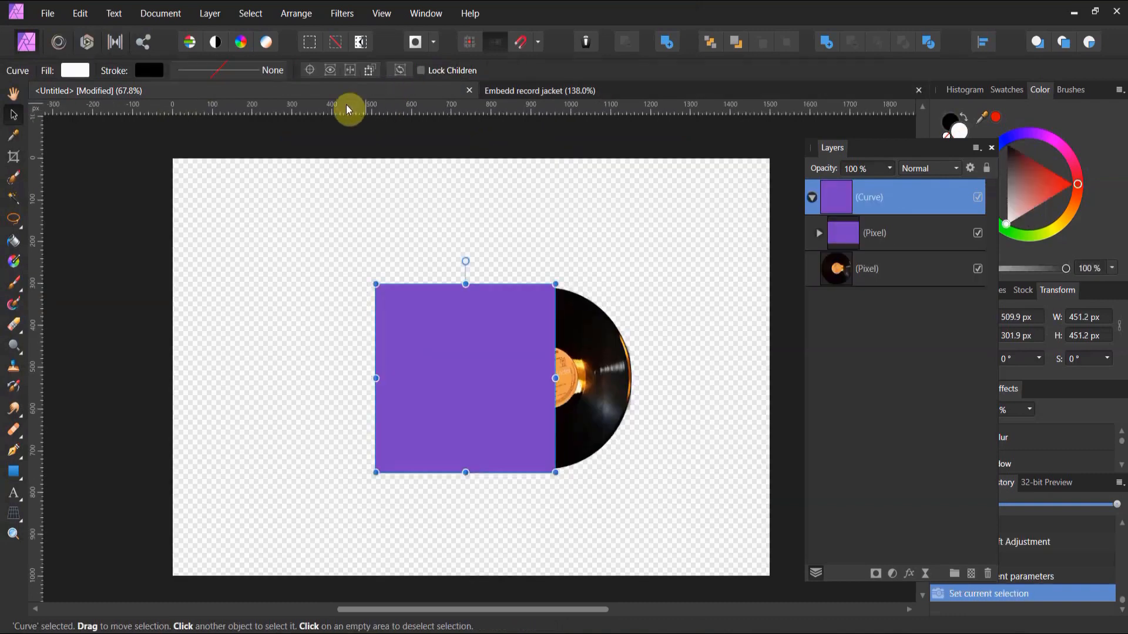
{"action": "left_click", "coordinate": [50, 14]}
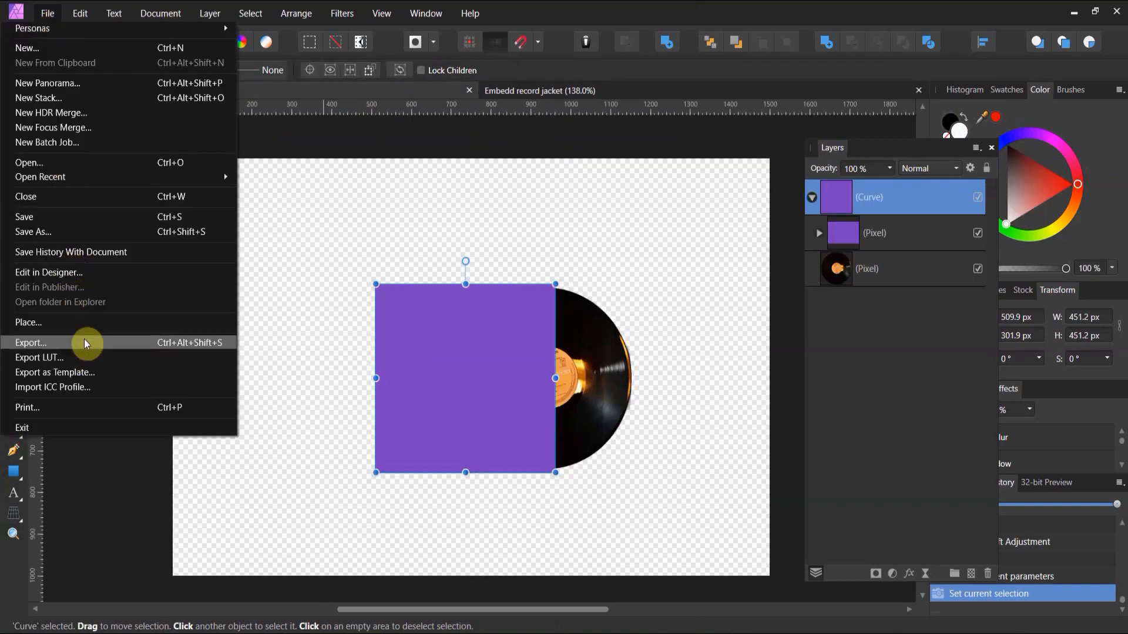
{"action": "left_click", "coordinate": [83, 322]}
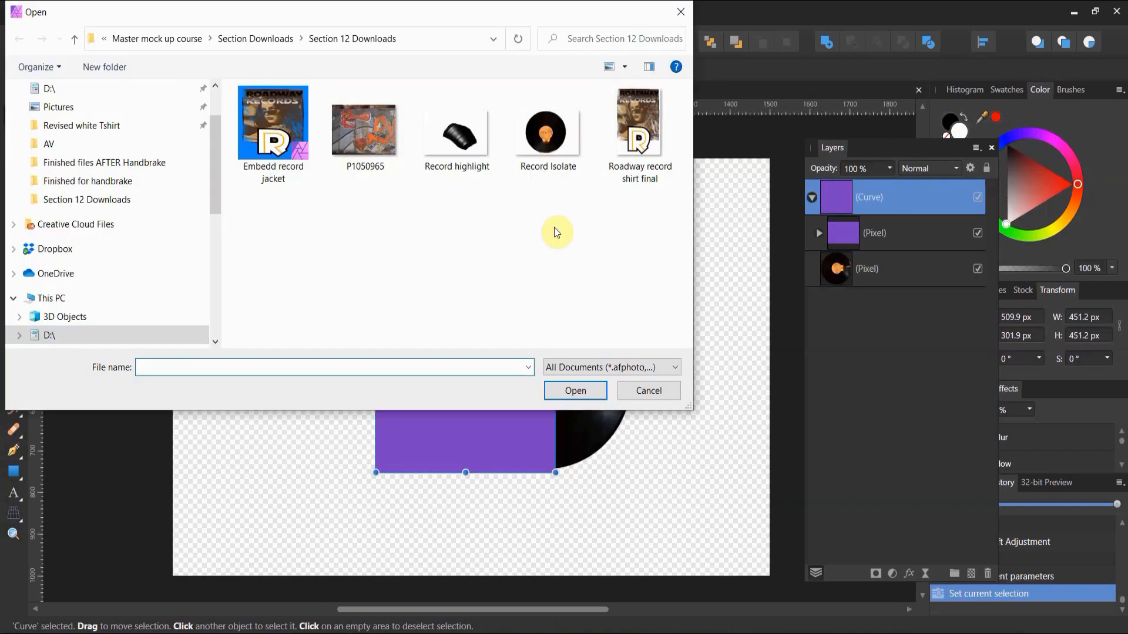
{"action": "double_click", "coordinate": [259, 154]}
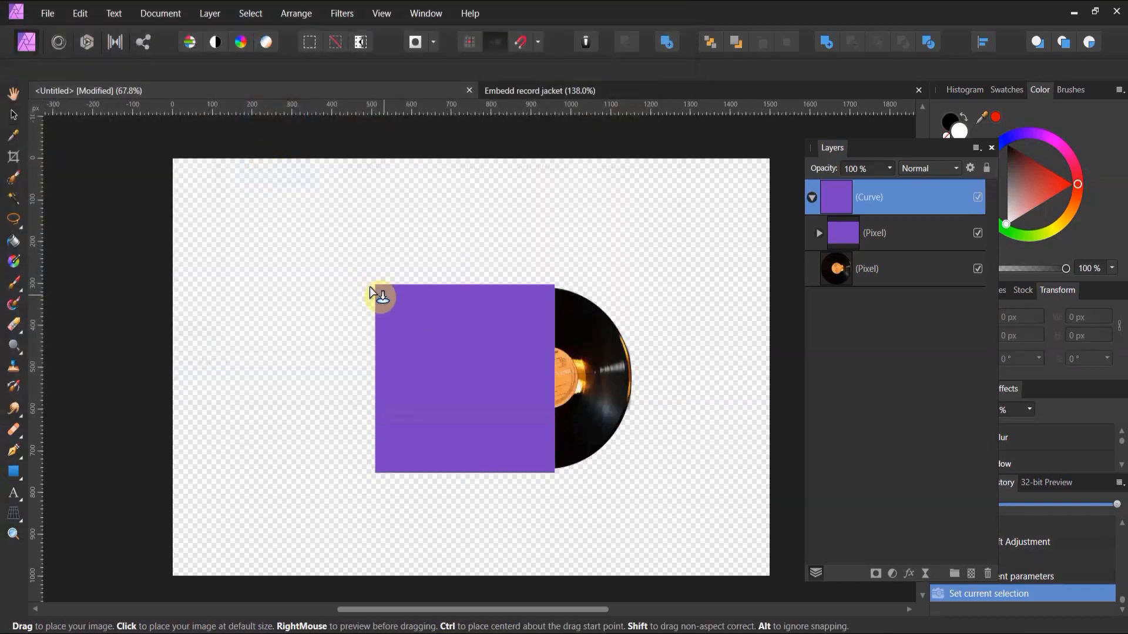
{"action": "left_click_drag", "start_coordinate": [373, 282], "coordinate": [590, 446]}
Nest the embedded record jacket inside the Curve layer above the purple pixel layer, and hide it.
{"action": "left_click_drag", "start_coordinate": [835, 195], "coordinate": [852, 245]}
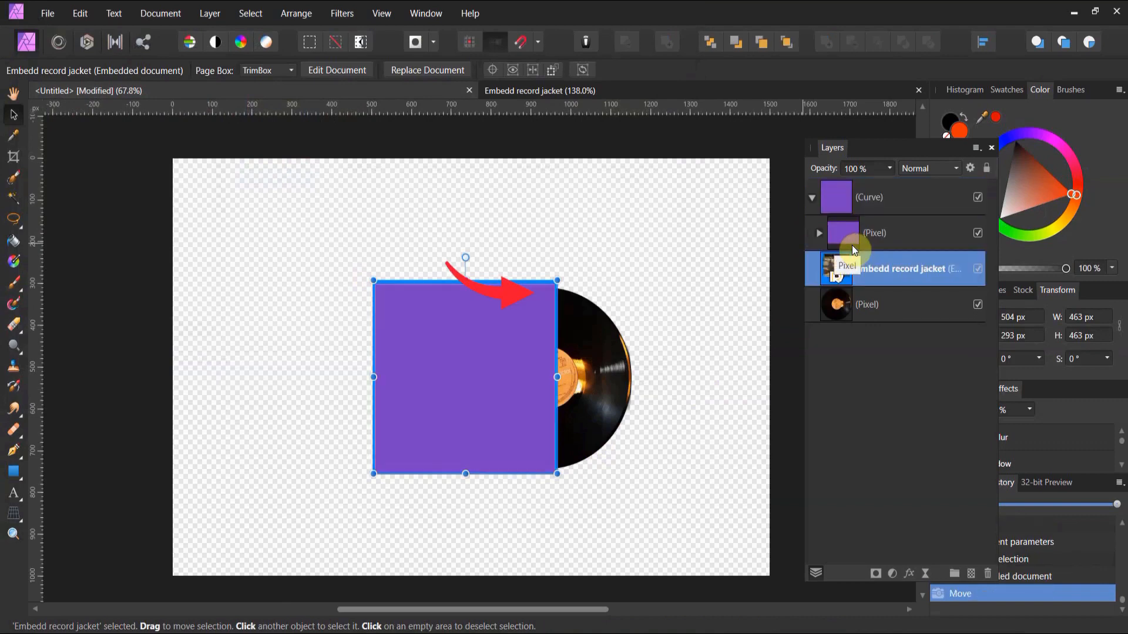
{"action": "left_click_drag", "start_coordinate": [841, 269], "coordinate": [847, 223]}
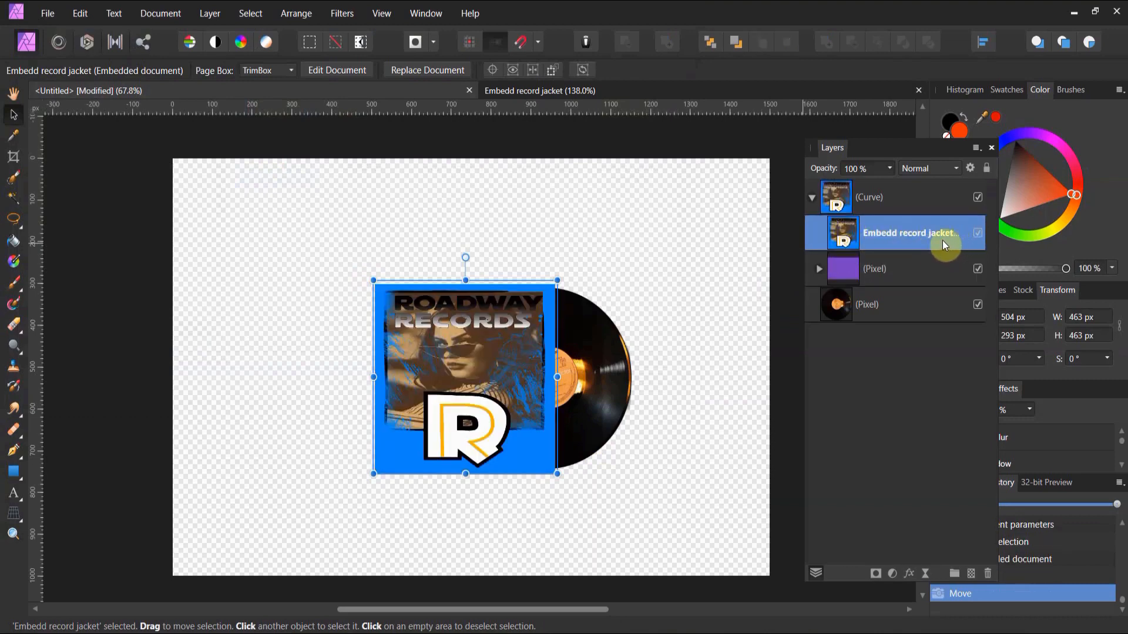
{"action": "left_click", "coordinate": [976, 233]}
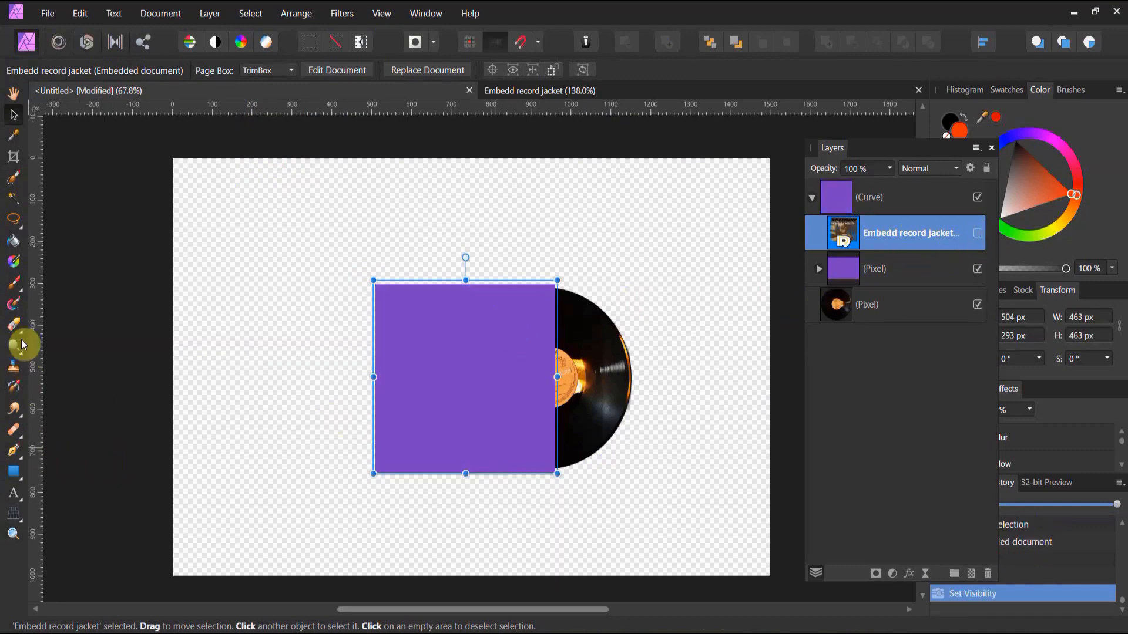
Add a pixel layer between the embedded jacket and the purple layer, filled with a horizontal linear gradient from grey at the cover's left edge to white.
{"action": "left_click", "coordinate": [971, 574]}
{"action": "left_click_drag", "start_coordinate": [854, 270], "coordinate": [853, 284]}
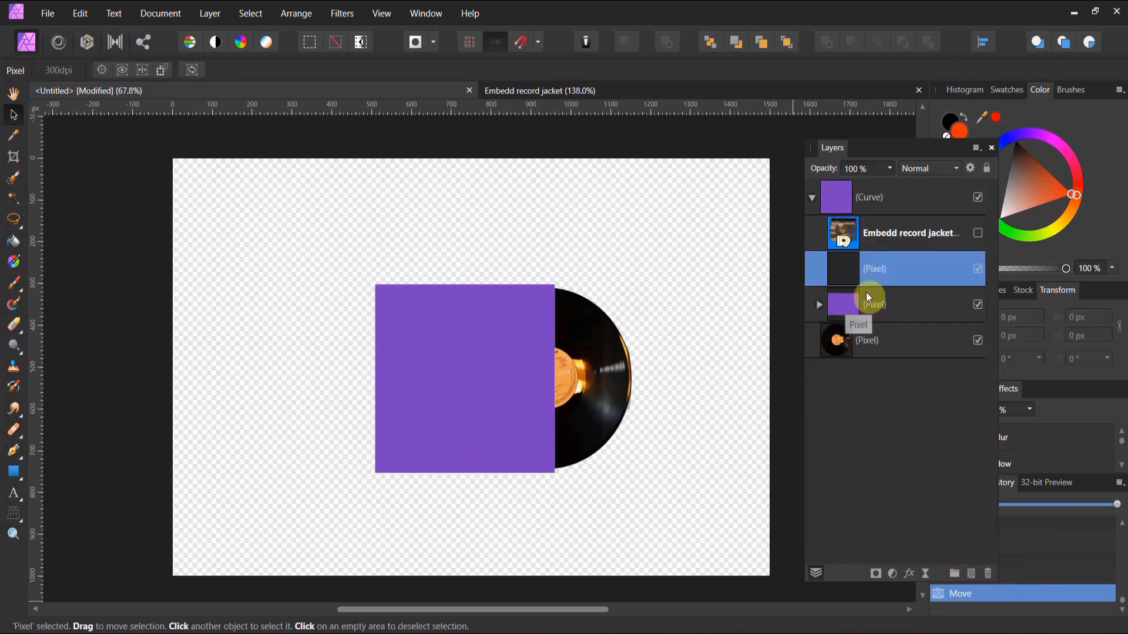
{"action": "left_click", "coordinate": [15, 263]}
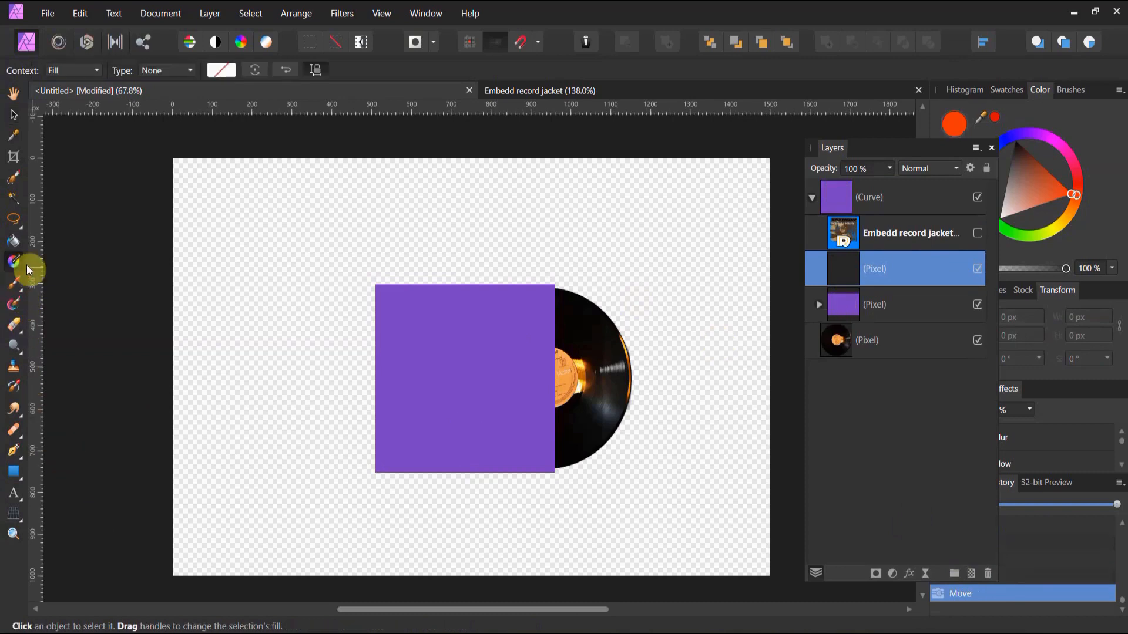
{"action": "left_click_drag", "start_coordinate": [377, 388], "coordinate": [551, 387]}
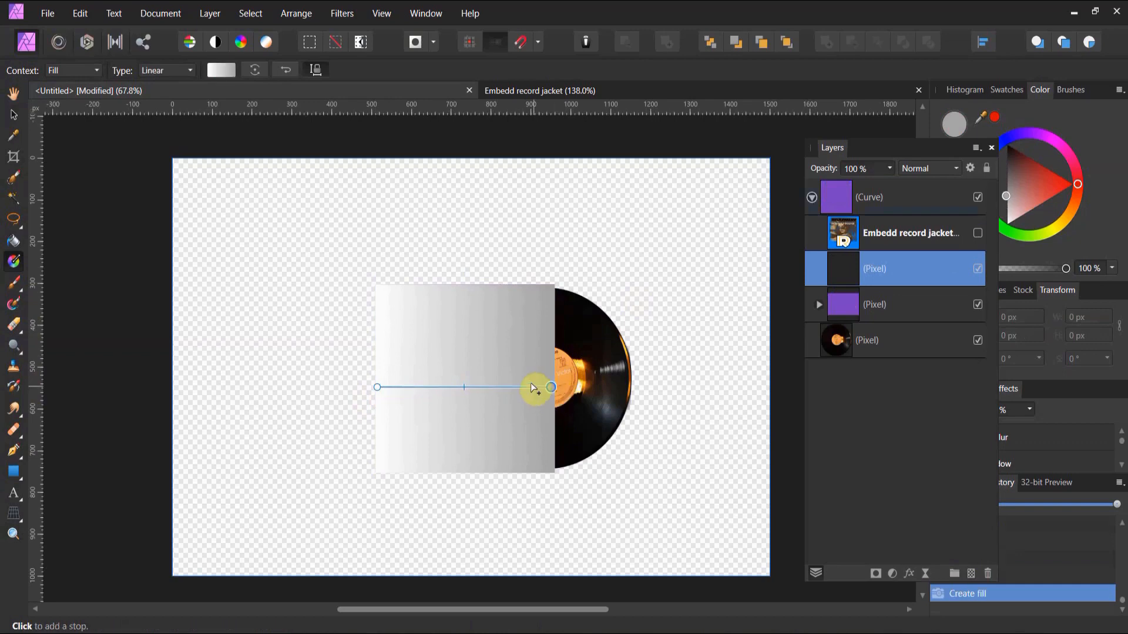
{"action": "left_click", "coordinate": [282, 69]}
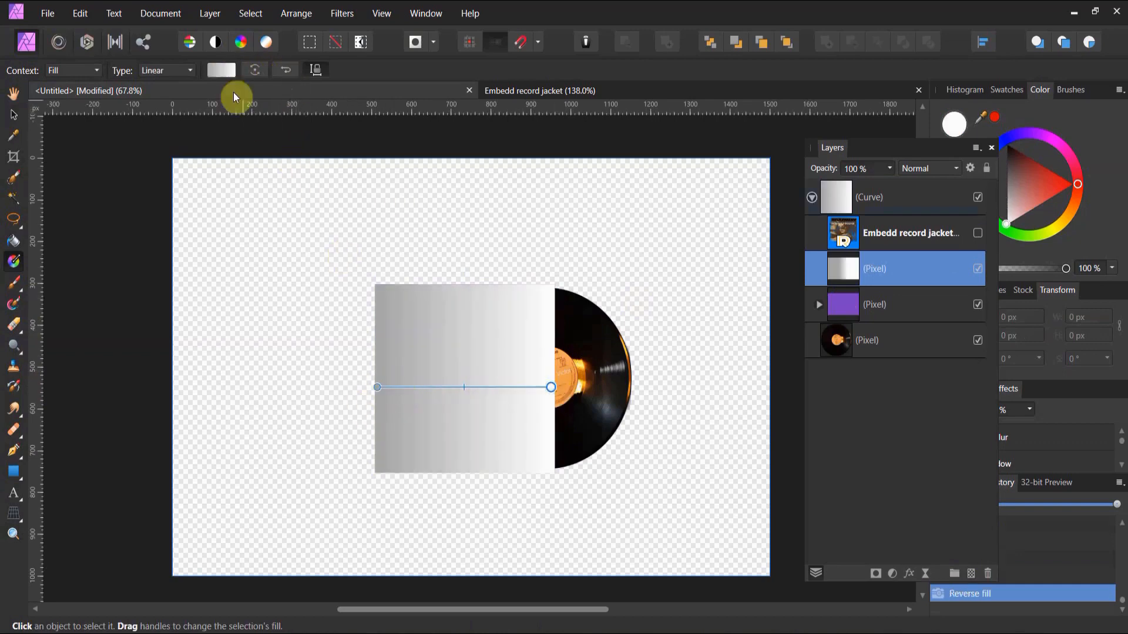
Darken the gradient's grey starting stop to a dark grey.
{"action": "left_click", "coordinate": [221, 70]}
{"action": "left_click", "coordinate": [114, 136]}
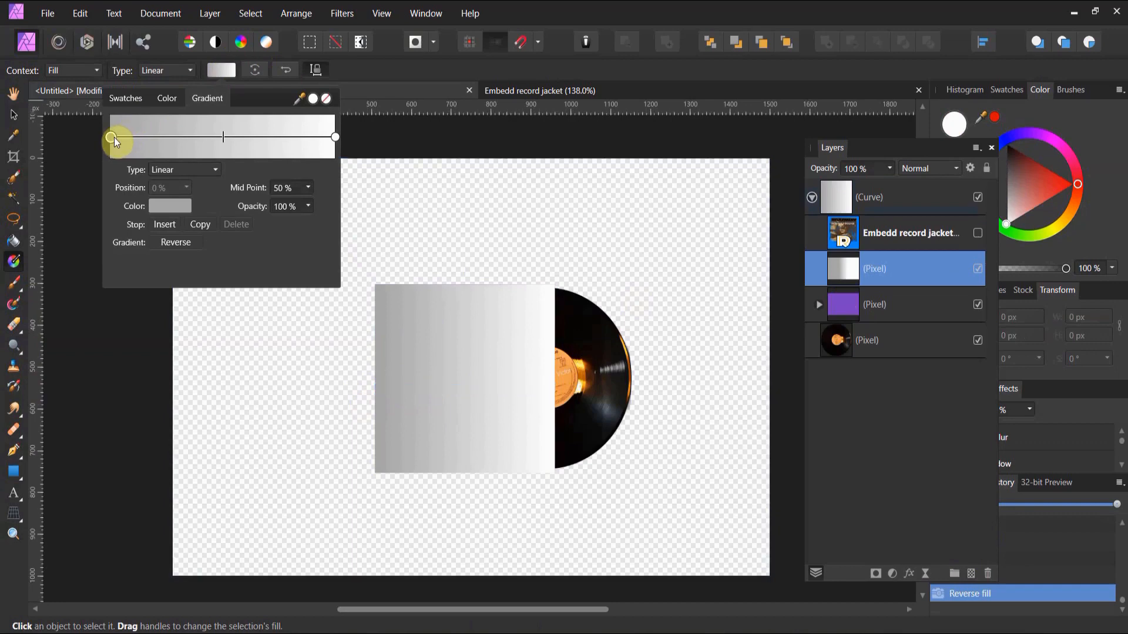
{"action": "left_click", "coordinate": [157, 201]}
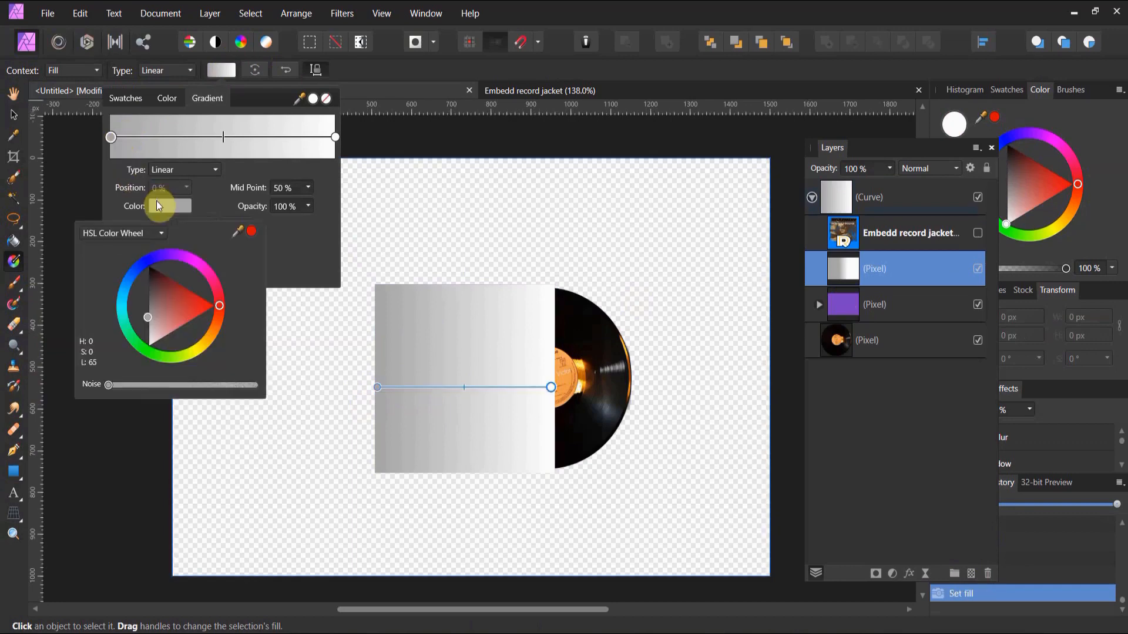
{"action": "left_click", "coordinate": [146, 304]}
{"action": "left_click_drag", "start_coordinate": [147, 303], "coordinate": [146, 294]}
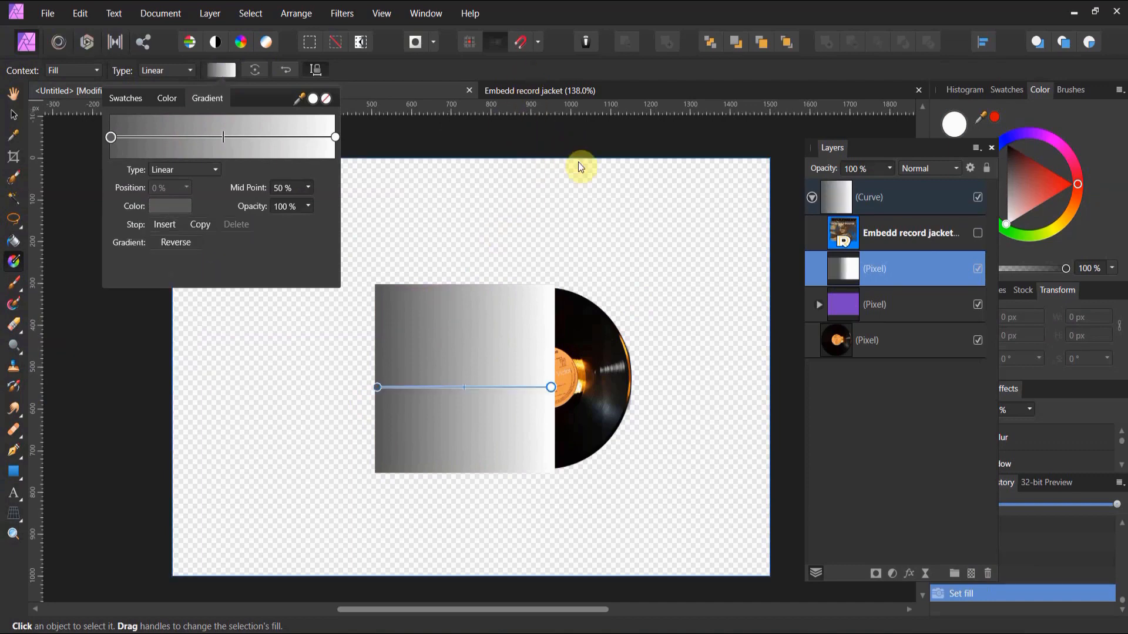
Set the gradient pixel layer's blend mode to Multiply and show the embedded record jacket layer again.
{"action": "left_click", "coordinate": [926, 168]}
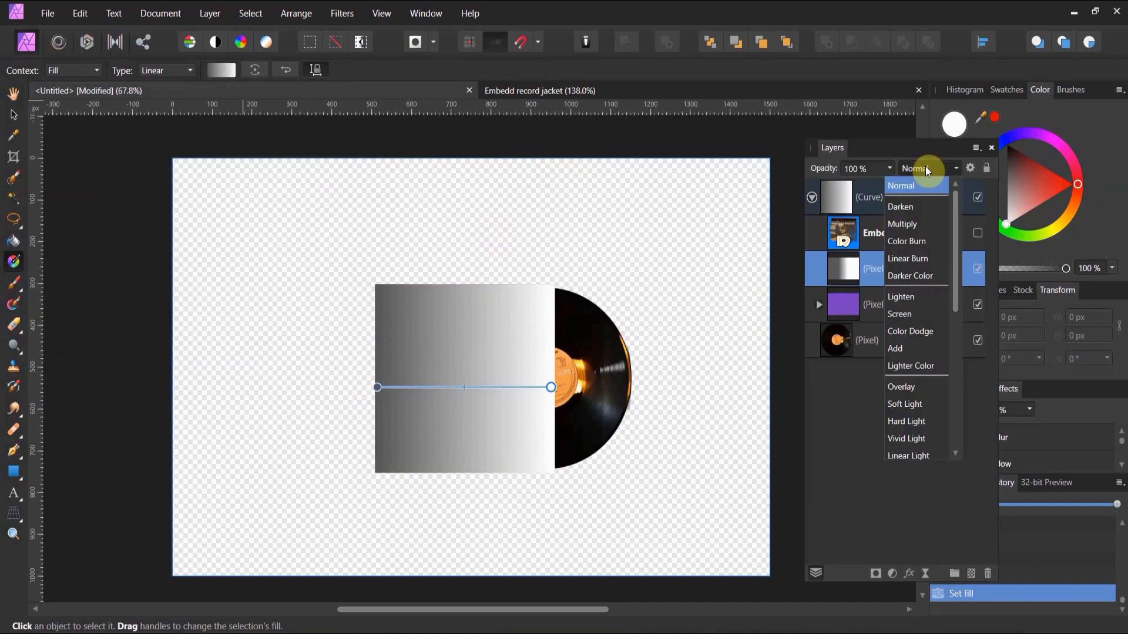
{"action": "left_click", "coordinate": [913, 223]}
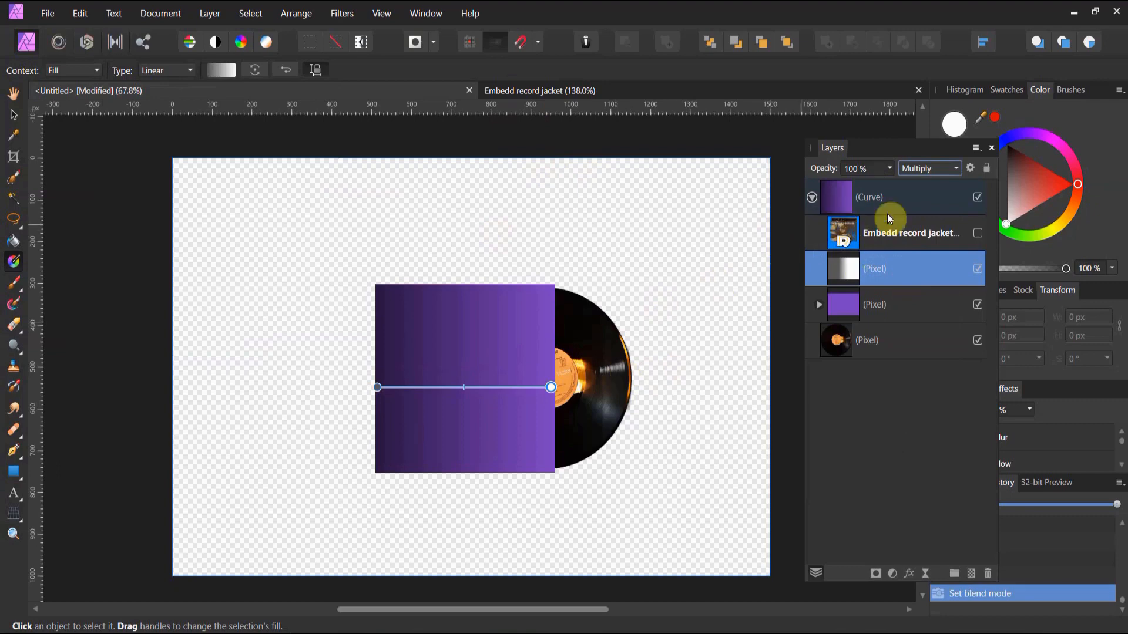
{"action": "left_click", "coordinate": [911, 238]}
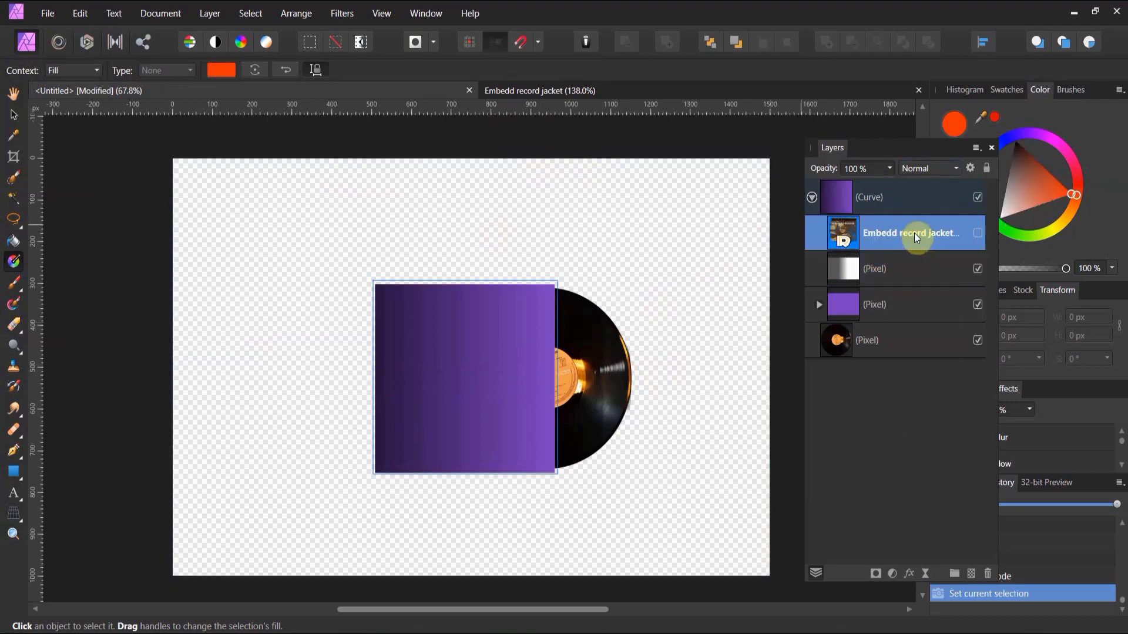
{"action": "left_click", "coordinate": [975, 233]}
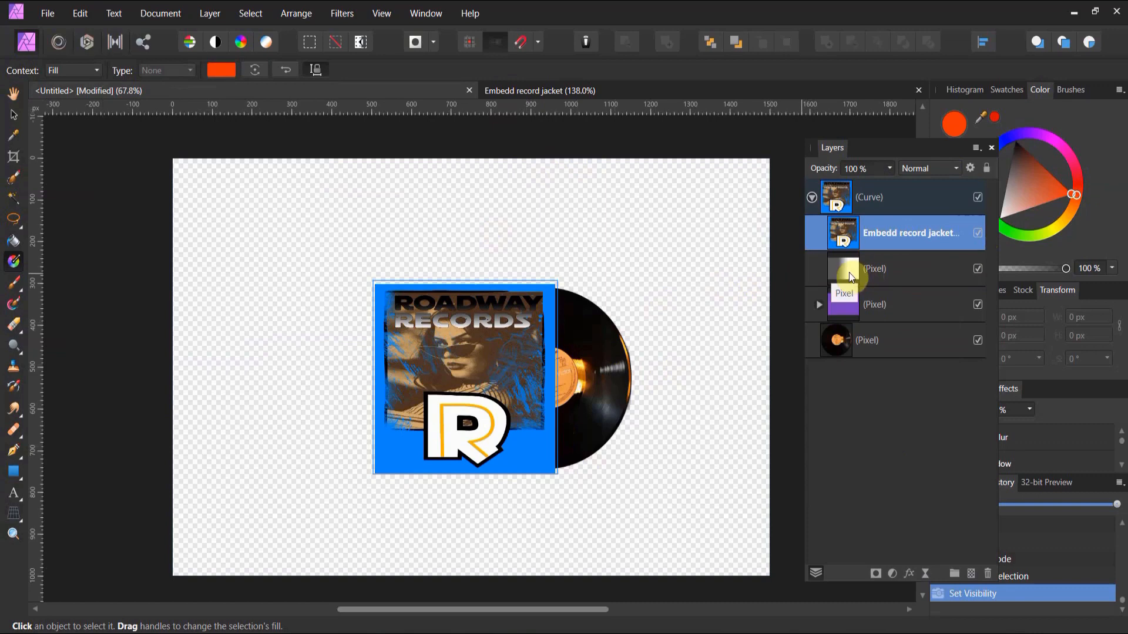
Hide the blue rectangle inside the embedded jacket document, and close both it and the standalone Embedd record jacket document.
{"action": "double_click", "coordinate": [843, 232]}
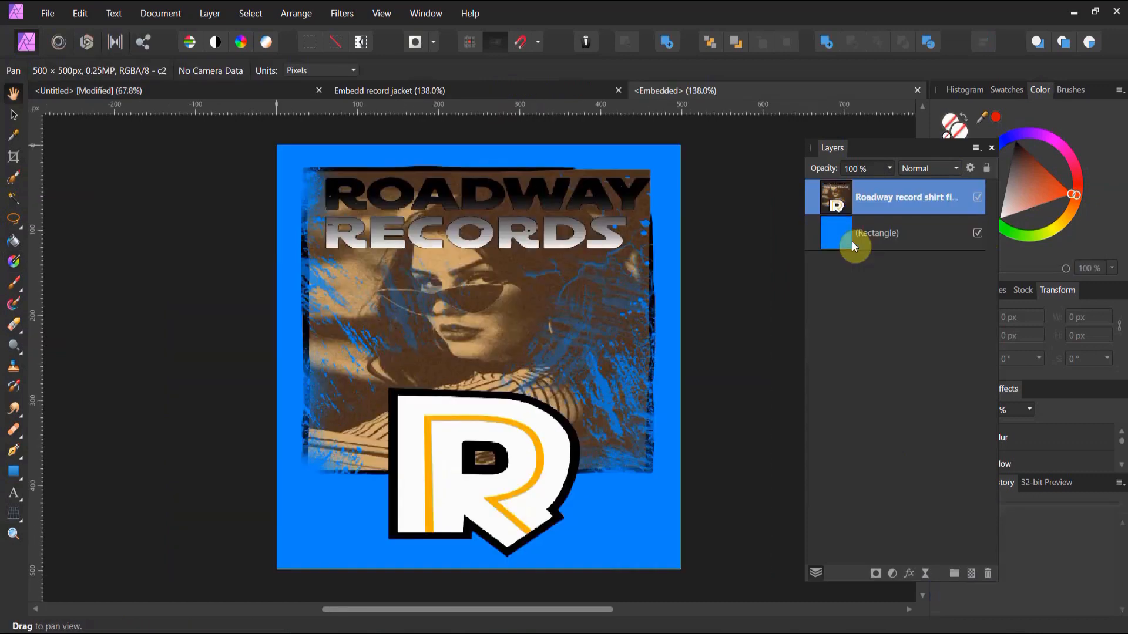
{"action": "left_click", "coordinate": [977, 233]}
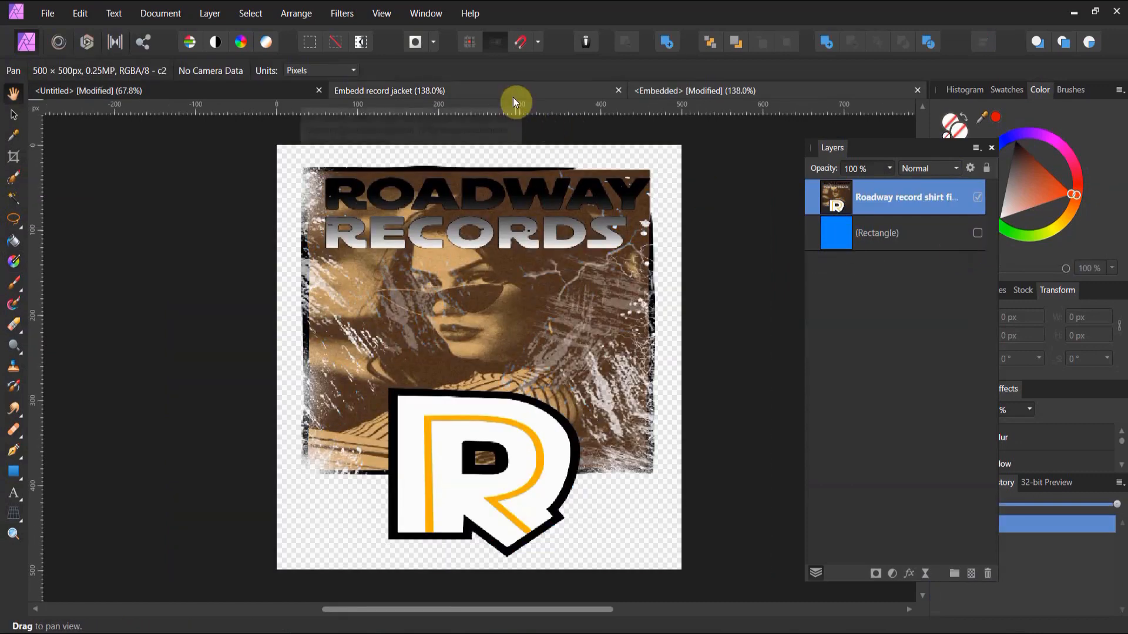
{"action": "left_click", "coordinate": [616, 90]}
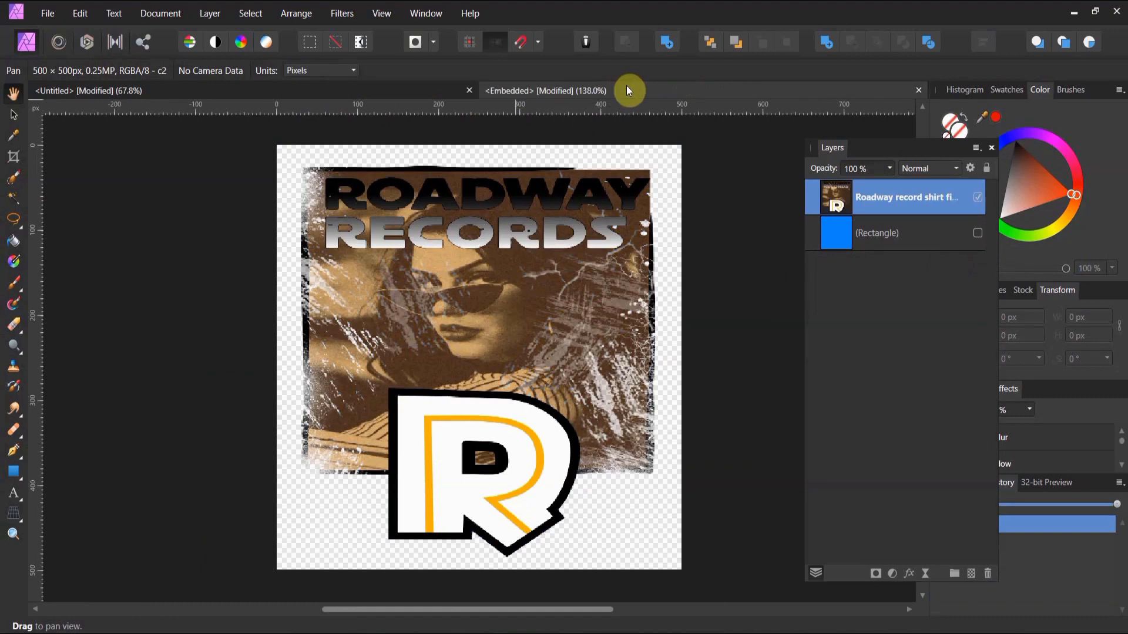
{"action": "left_click", "coordinate": [917, 90]}
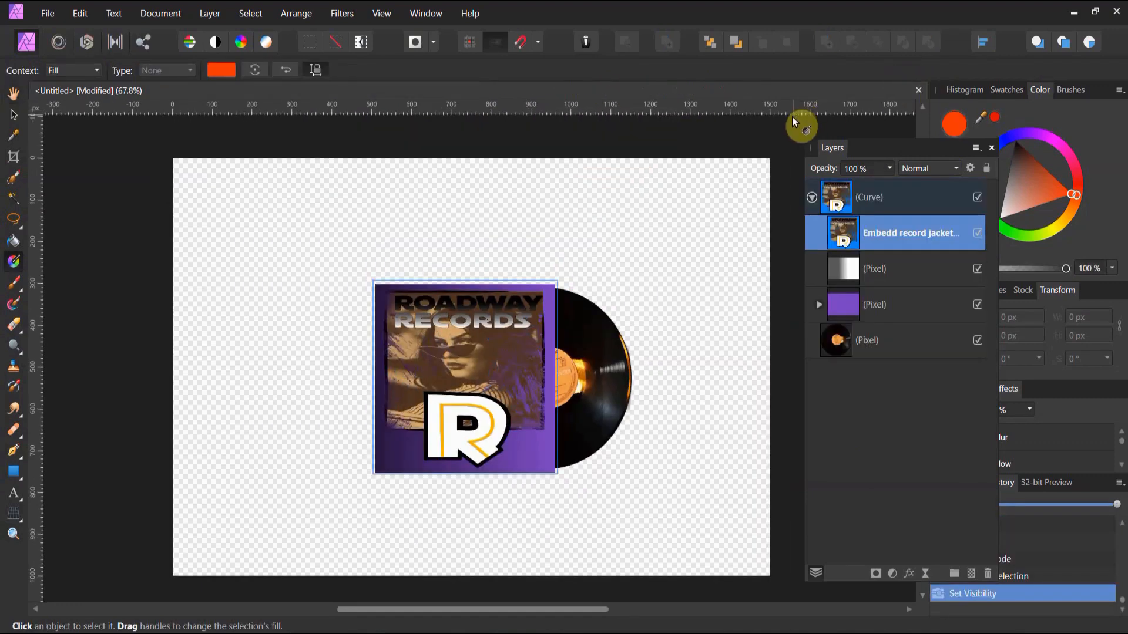
Resize the embedded record jacket to about 444 × 453.5 px so its artwork fits within the square cover.
{"action": "left_click", "coordinate": [13, 535]}
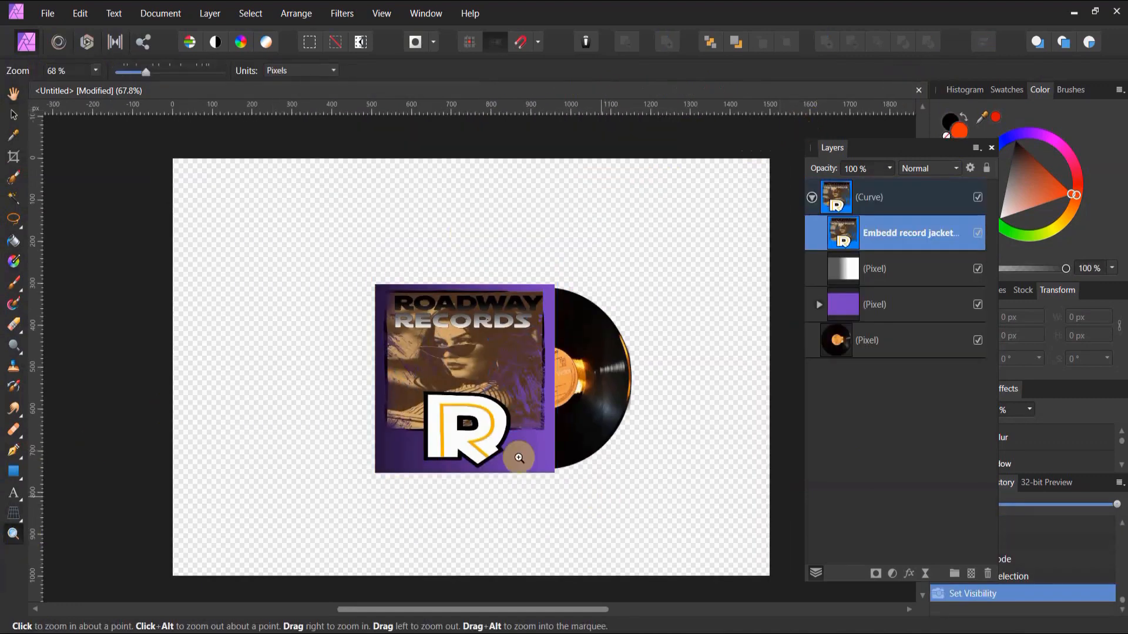
{"action": "left_click_drag", "start_coordinate": [516, 453], "coordinate": [611, 390]}
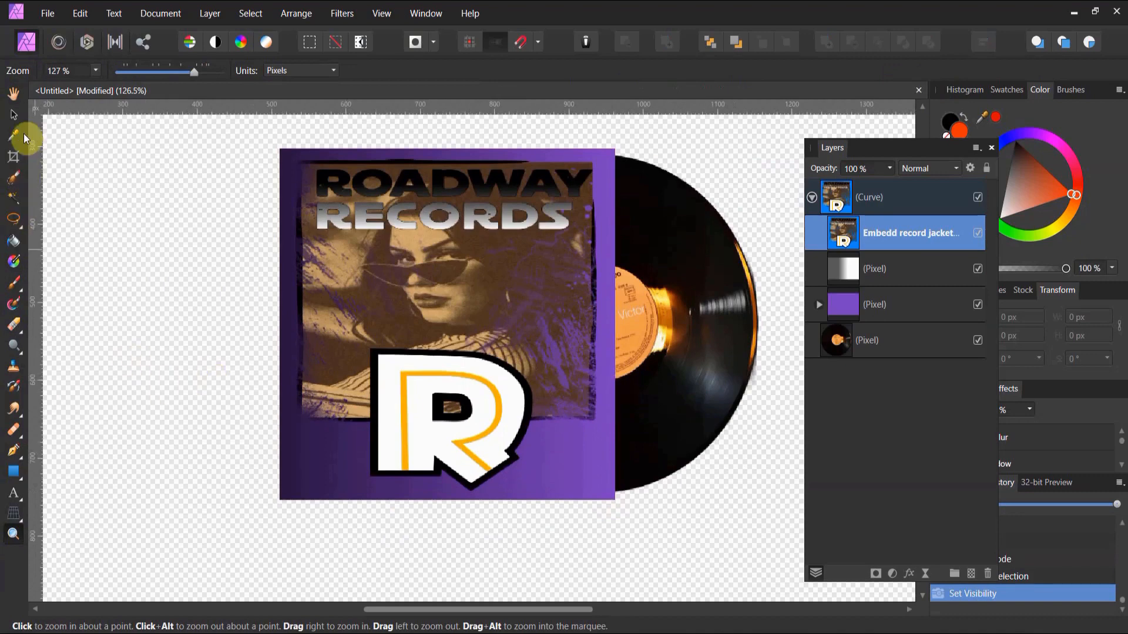
{"action": "left_click", "coordinate": [13, 115]}
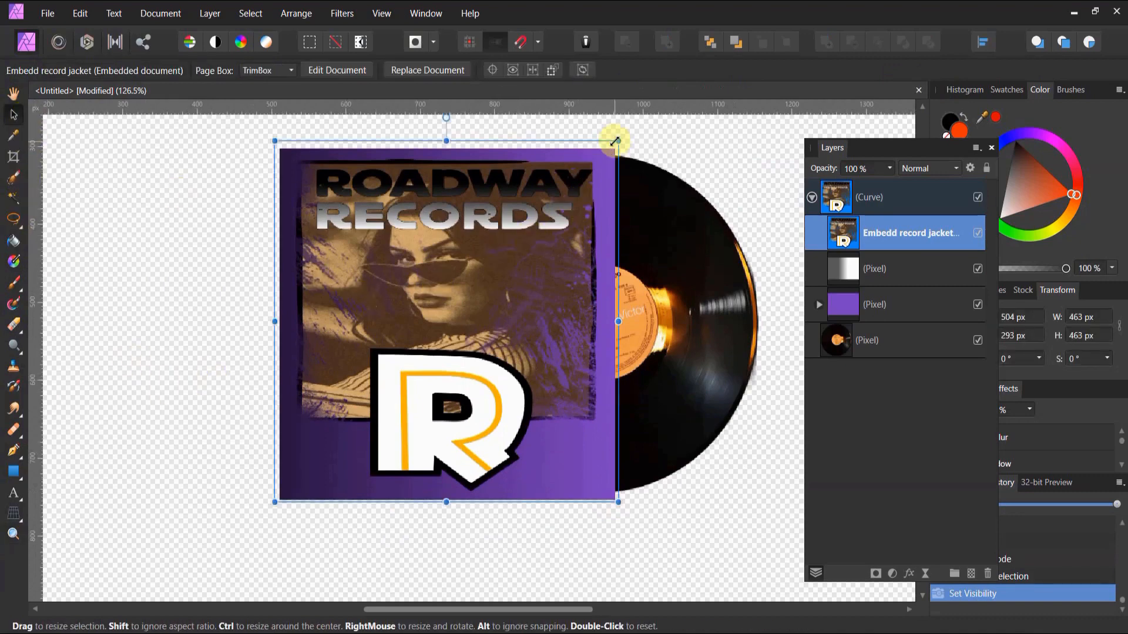
{"action": "left_click_drag", "start_coordinate": [617, 142], "coordinate": [608, 141]}
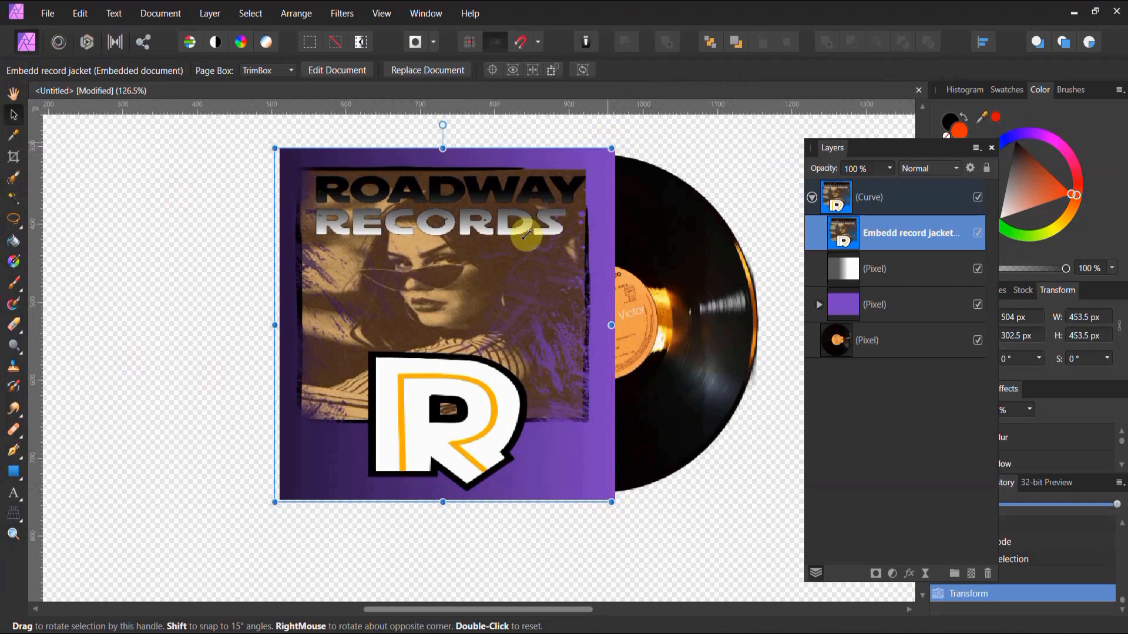
{"action": "left_click_drag", "start_coordinate": [275, 325], "coordinate": [281, 324]}
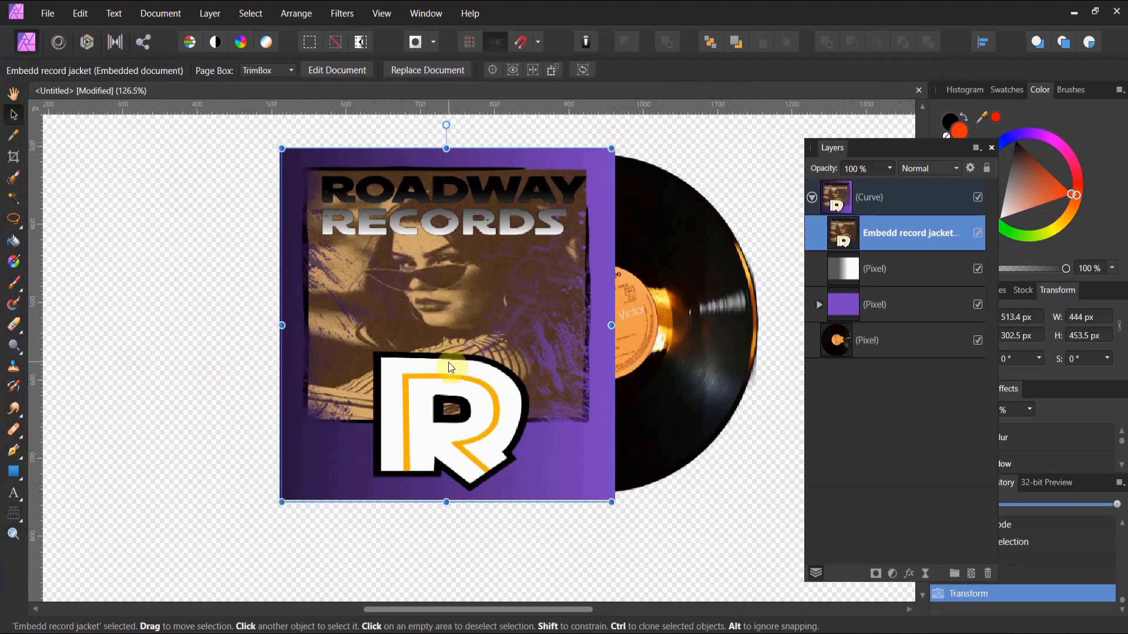
Set the purple layer's HSL adjustment to -60 % saturation shift and -39 % luminosity shift for a darker, muted cover.
{"action": "left_click", "coordinate": [818, 305]}
{"action": "double_click", "coordinate": [850, 341]}
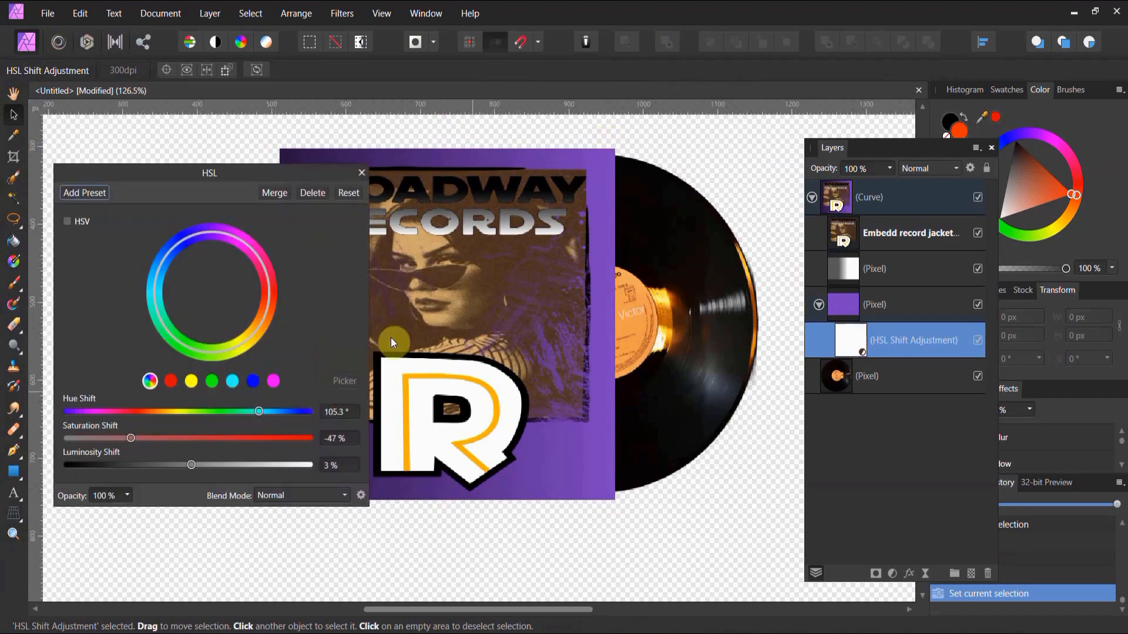
{"action": "mouse_move", "coordinate": [133, 437]}
{"action": "left_mouse_down"}
{"action": "mouse_move", "coordinate": [173, 449]}
{"action": "mouse_move", "coordinate": [117, 436]}
{"action": "left_mouse_up"}
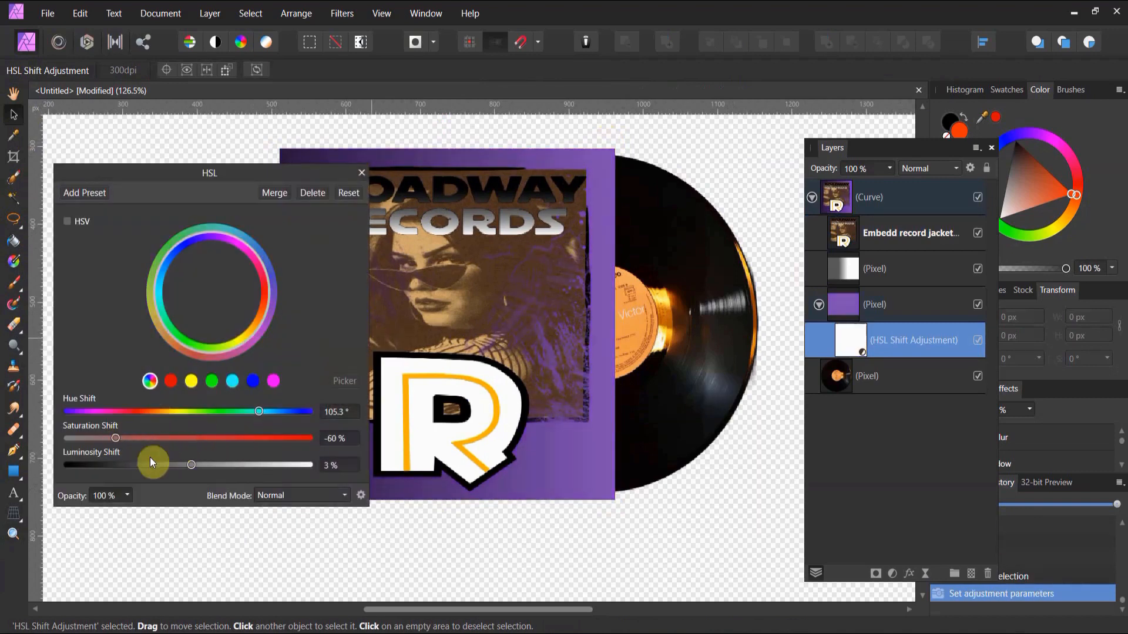
{"action": "left_click_drag", "start_coordinate": [187, 463], "coordinate": [151, 458]}
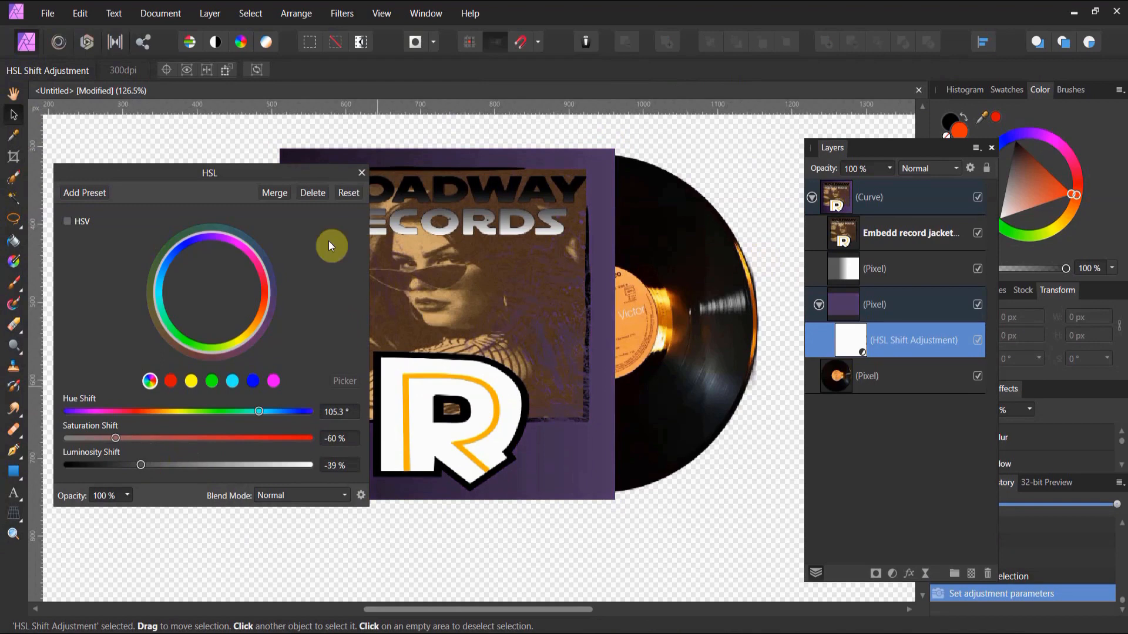
{"action": "left_click", "coordinate": [362, 175]}
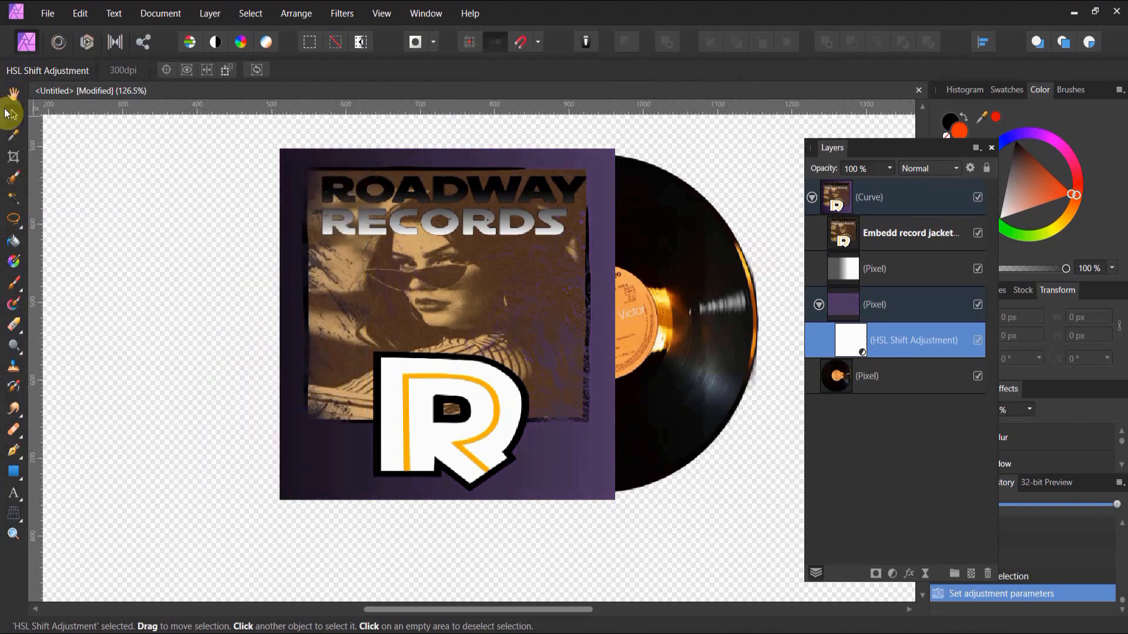
Nudge the embedded record jacket slightly upward on the cover to about X 514.2 px, Y 300.1 px, and deselect it.
{"action": "left_click", "coordinate": [410, 301]}
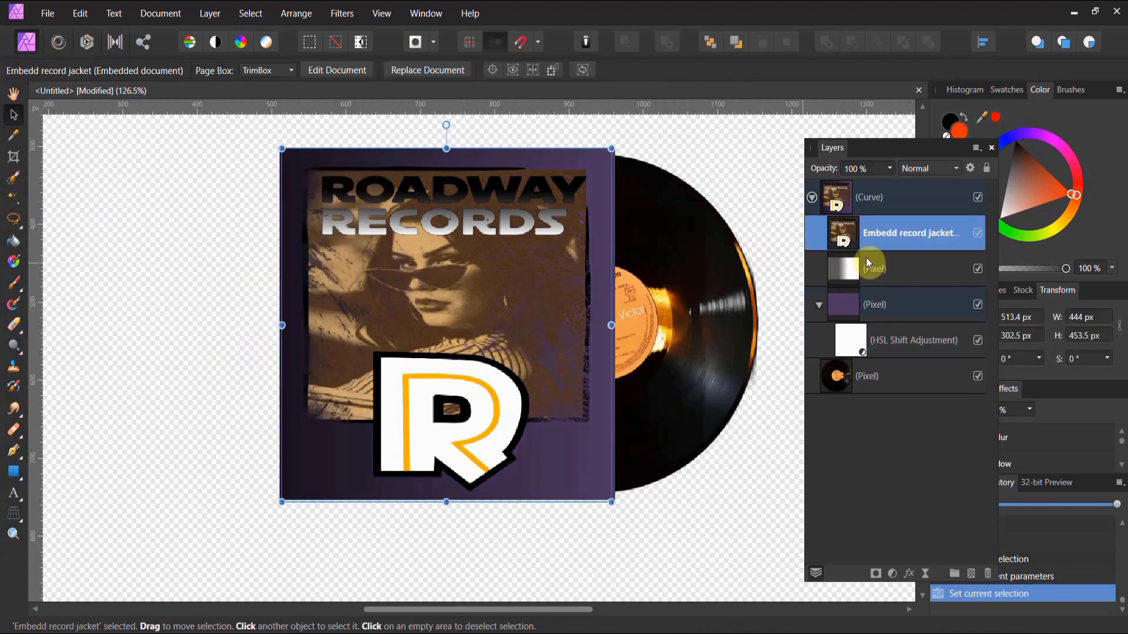
{"action": "left_click_drag", "start_coordinate": [467, 309], "coordinate": [461, 302]}
{"action": "left_click", "coordinate": [167, 328]}
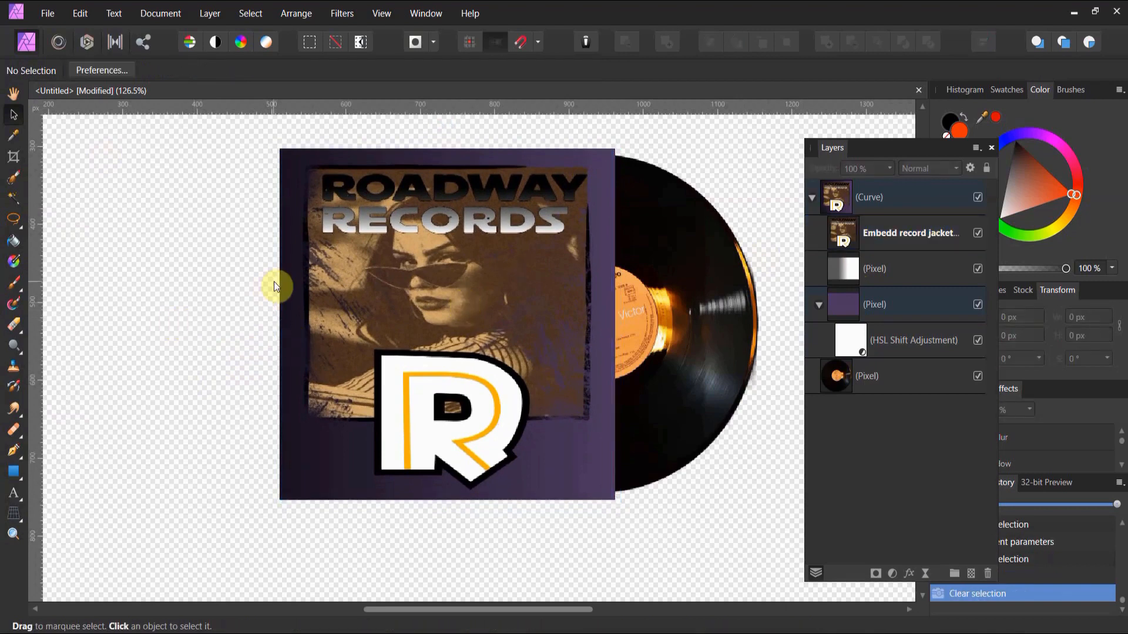
Review the mockup's layer structure, from the cover curve through the embedded jacket, gradient and purple layers down to the record.
{"action": "left_click", "coordinate": [861, 196]}
{"action": "left_click", "coordinate": [858, 234]}
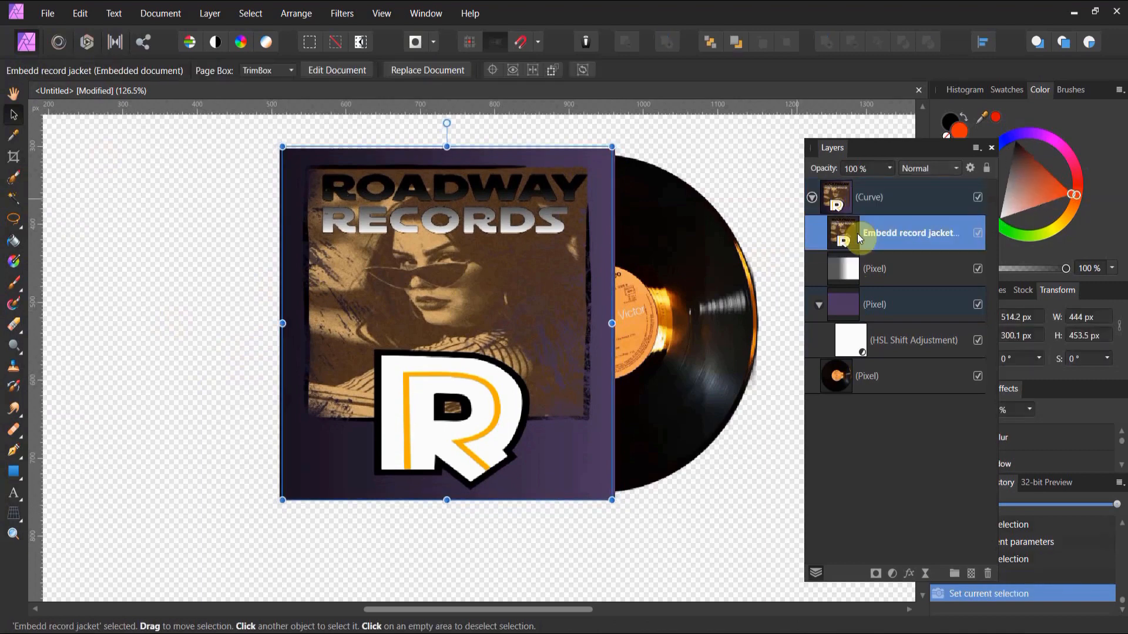
{"action": "left_click", "coordinate": [854, 275]}
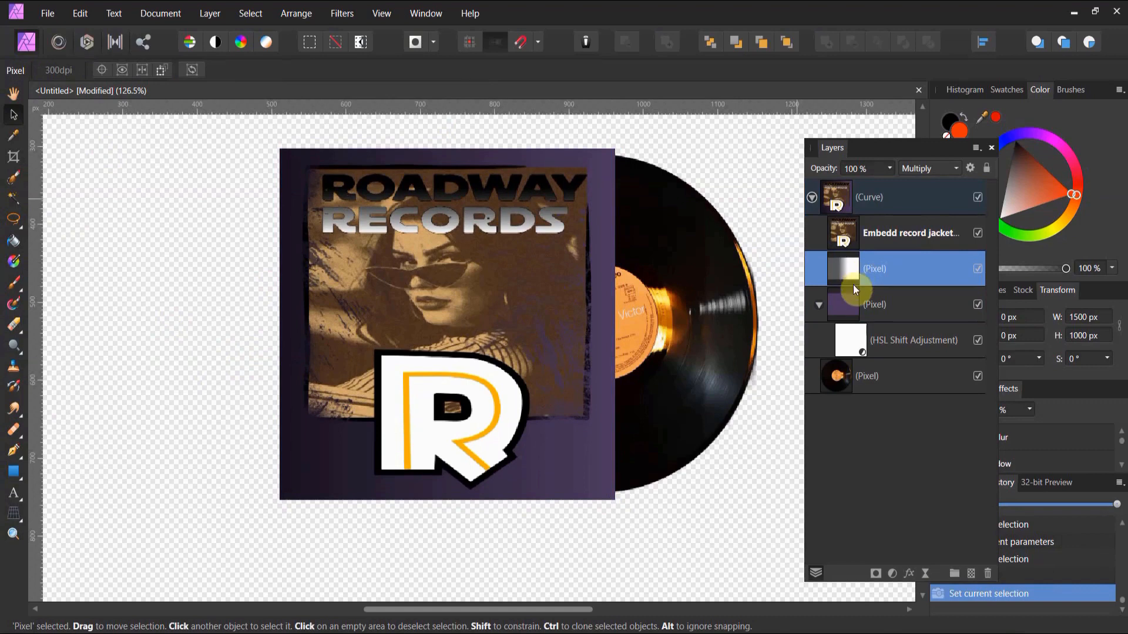
{"action": "left_click", "coordinate": [851, 302]}
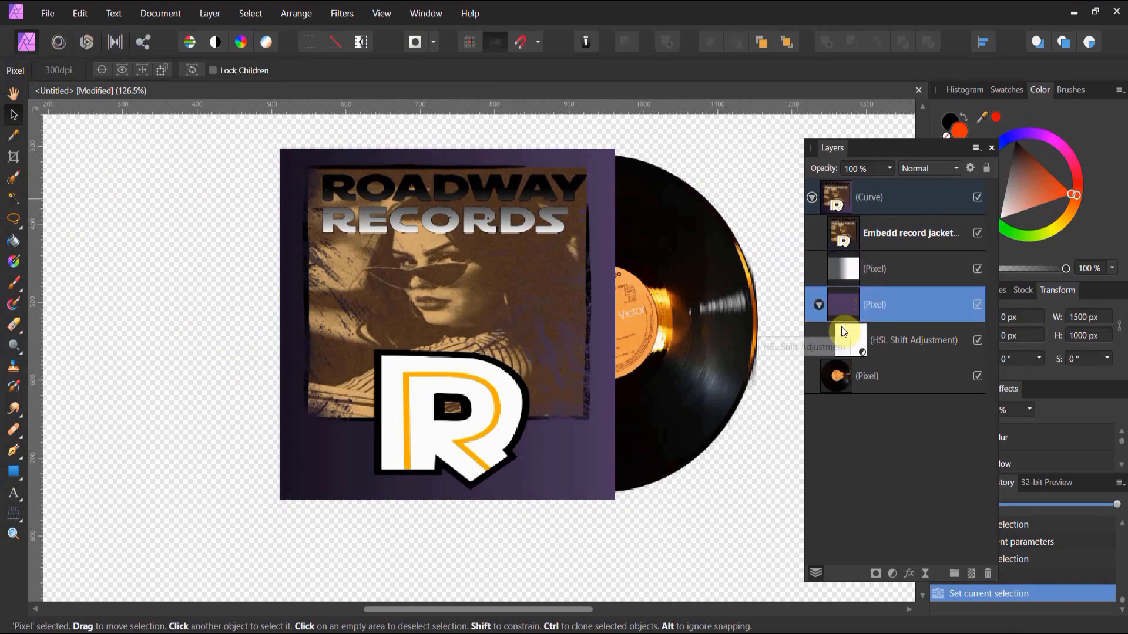
{"action": "left_click", "coordinate": [839, 371]}
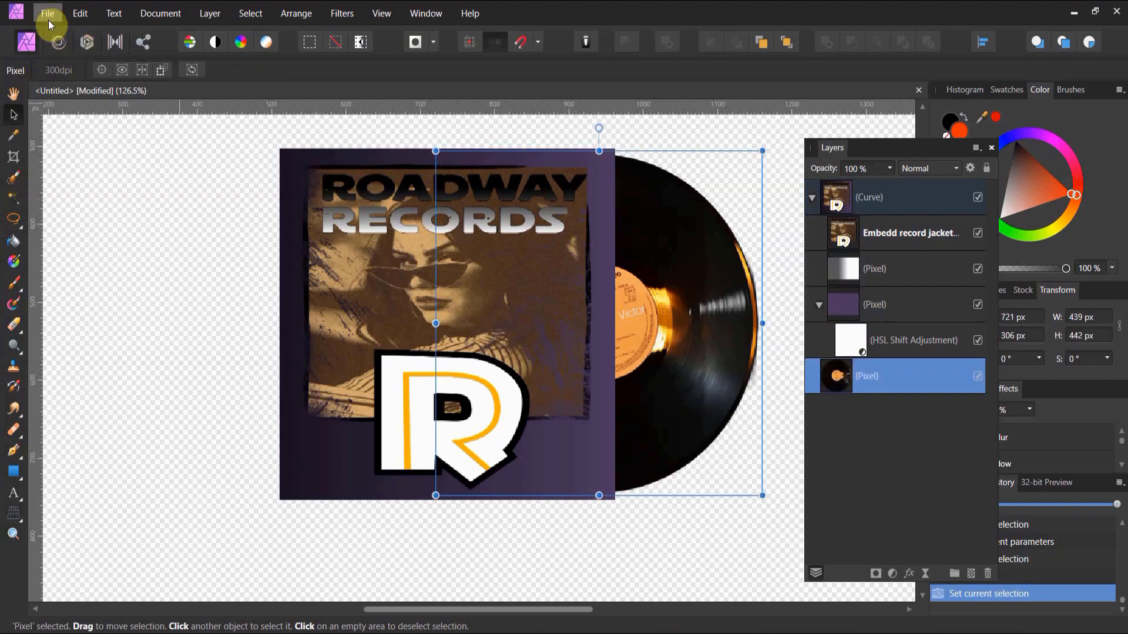